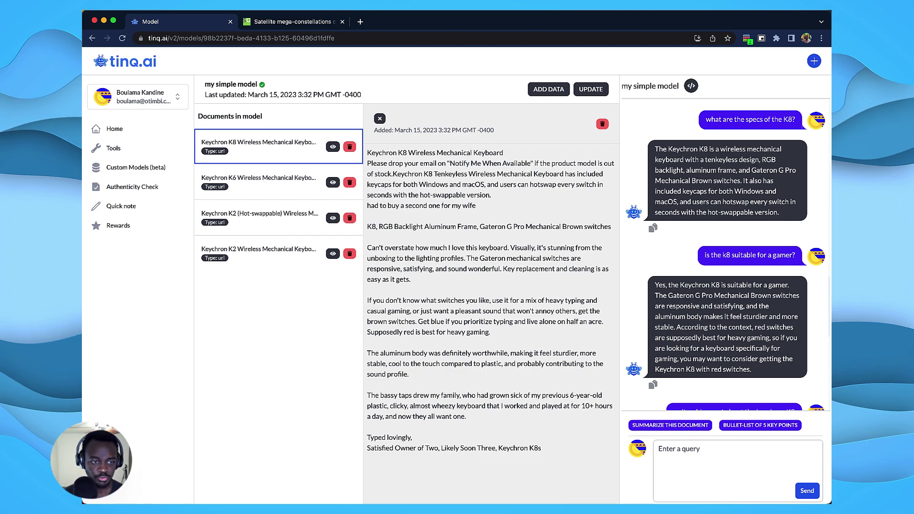
# - Review the sample chat answers about the Keychron K8's specs, its suitability for gamers, and the Keychron K2 blog post
pyautogui.click(482, 258)
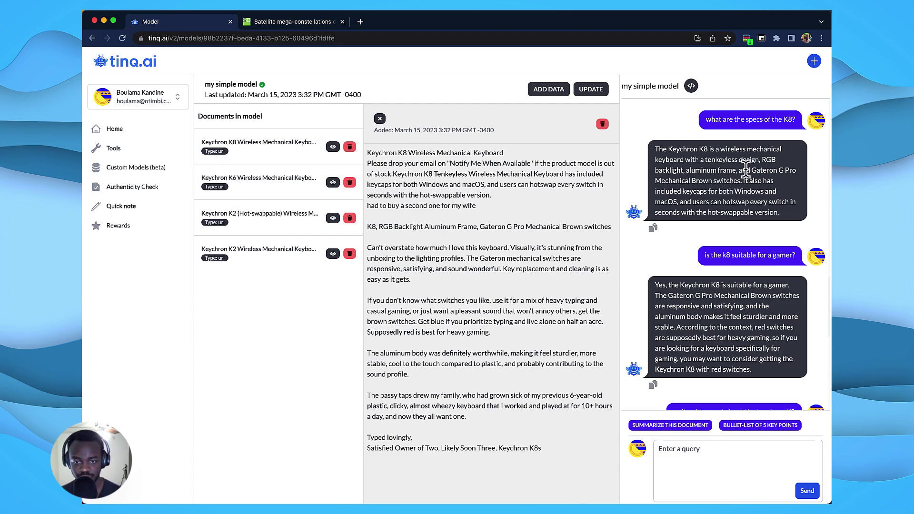
pyautogui.moveTo(705, 120); pyautogui.dragTo(792, 119)
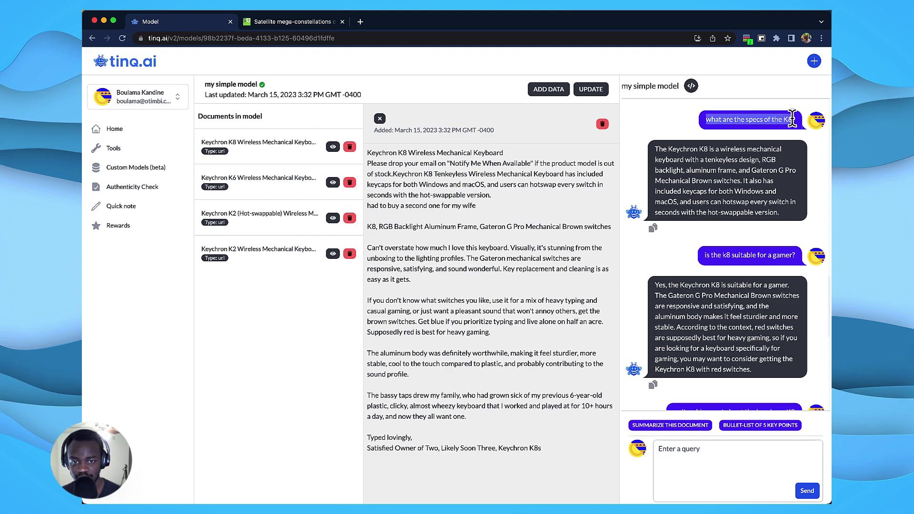
pyautogui.moveTo(655, 149); pyautogui.dragTo(772, 213)
pyautogui.click(772, 213)
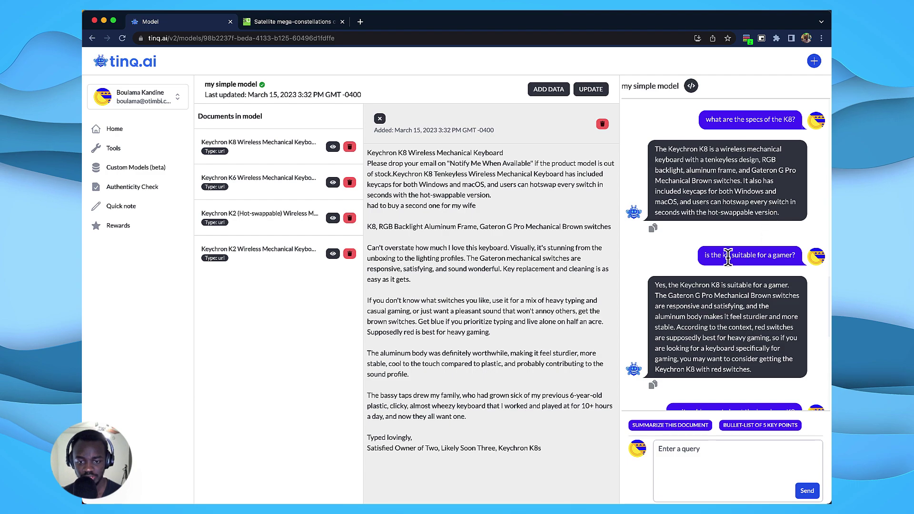
pyautogui.moveTo(705, 256); pyautogui.dragTo(773, 256)
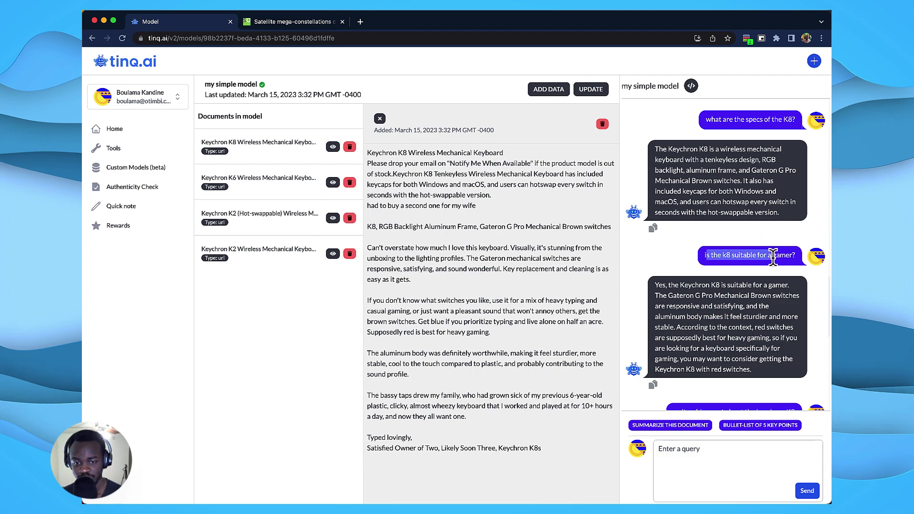
pyautogui.click(772, 256)
pyautogui.moveTo(654, 285); pyautogui.dragTo(770, 373)
pyautogui.click(764, 378)
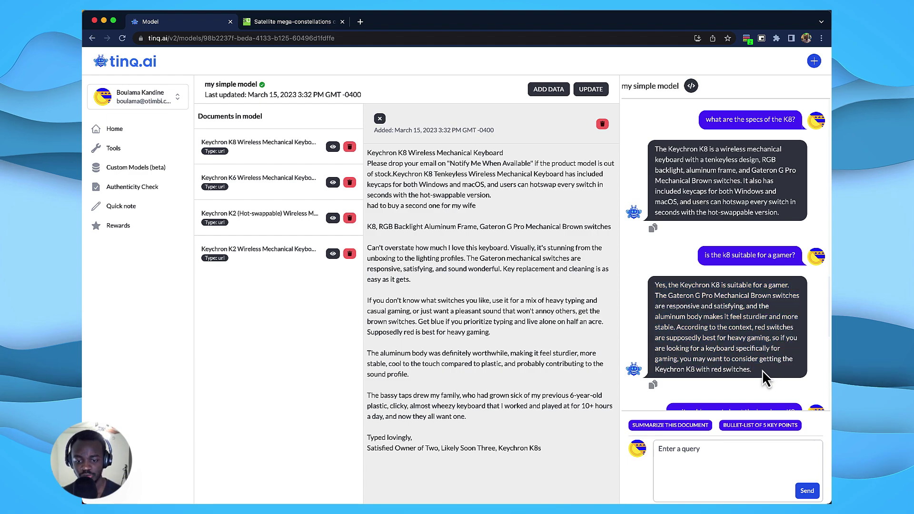
pyautogui.scroll(-4, 763, 377)
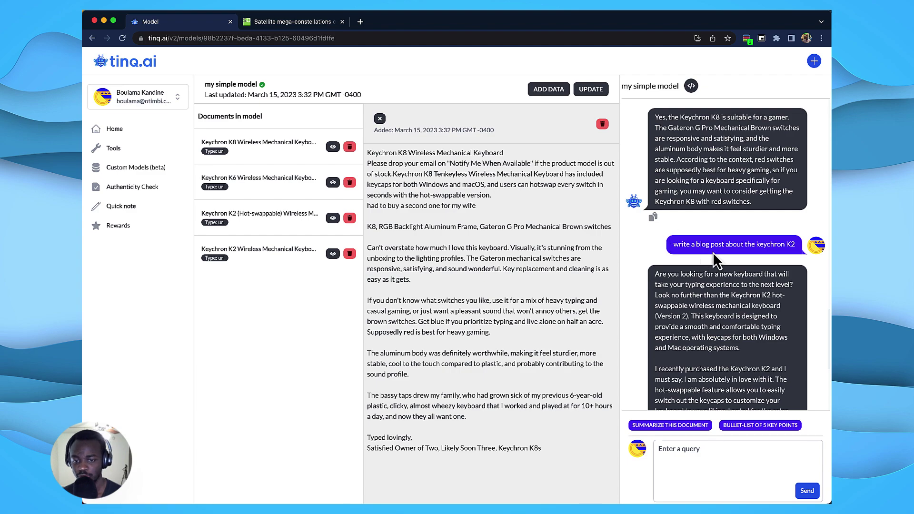
pyautogui.scroll(-2, 721, 267)
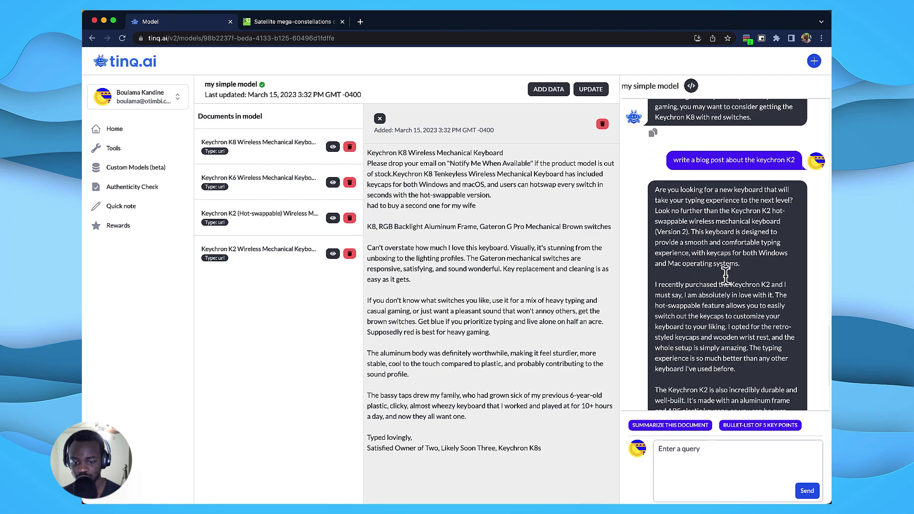
pyautogui.scroll(-3, 725, 275)
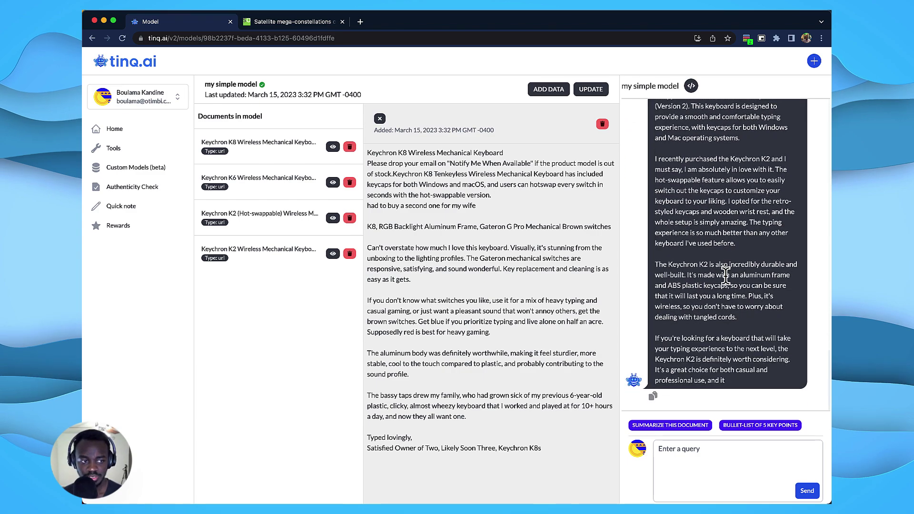
# - Look over the satellite mega-constellations article on ScienceOpen, and start a new custom model in Tinq.ai
pyautogui.click(303, 23)
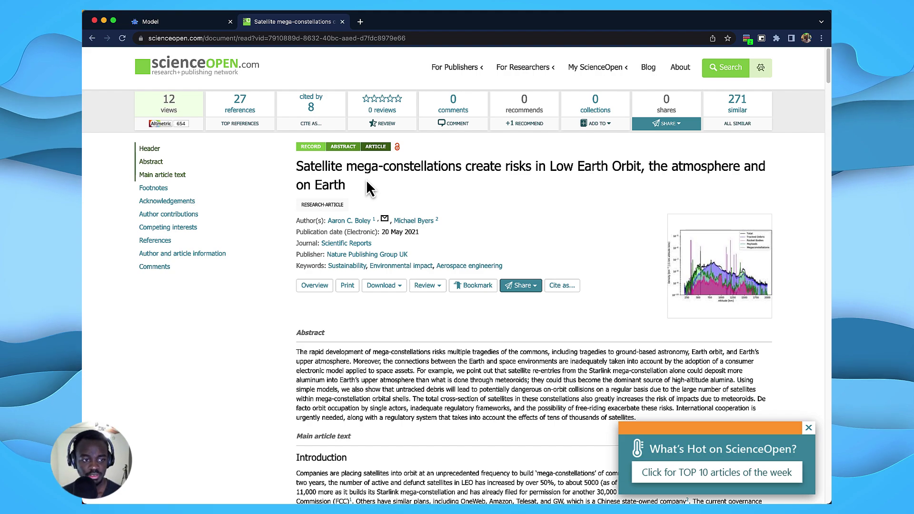
pyautogui.scroll(-6, 377, 303)
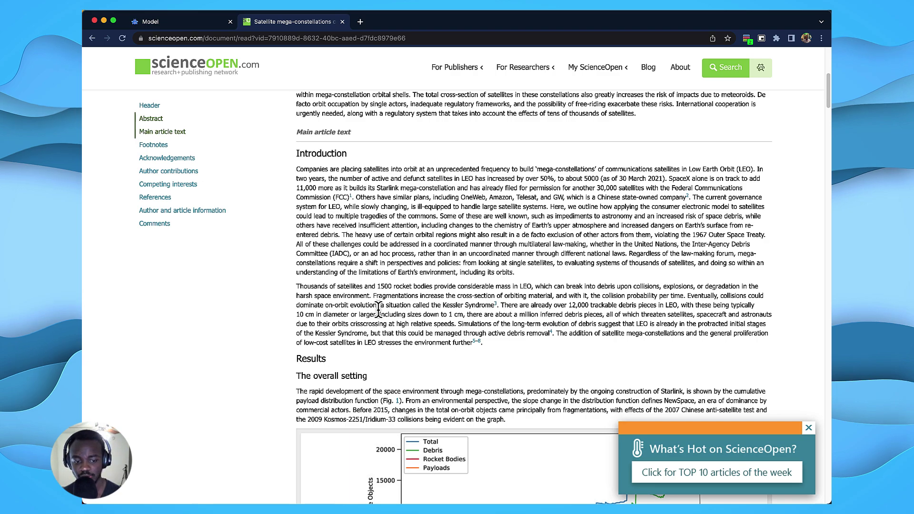
pyautogui.click(175, 24)
pyautogui.click(135, 168)
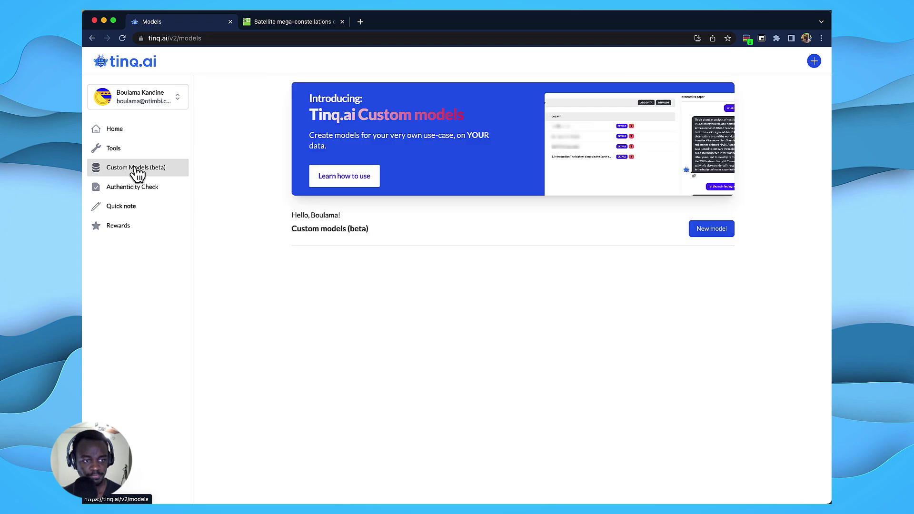
pyautogui.click(720, 231)
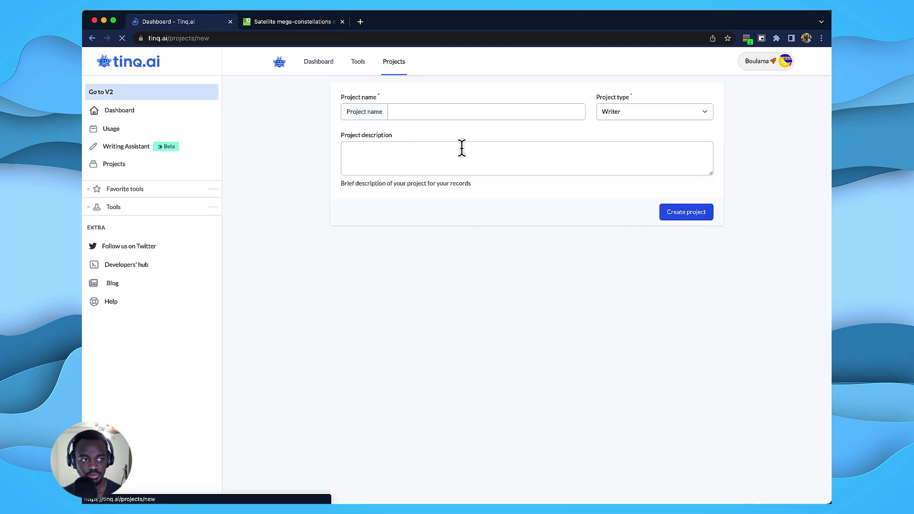
# - Copy "Satellite mega-constellations" from the article's title and use it as the project name
pyautogui.click(298, 20)
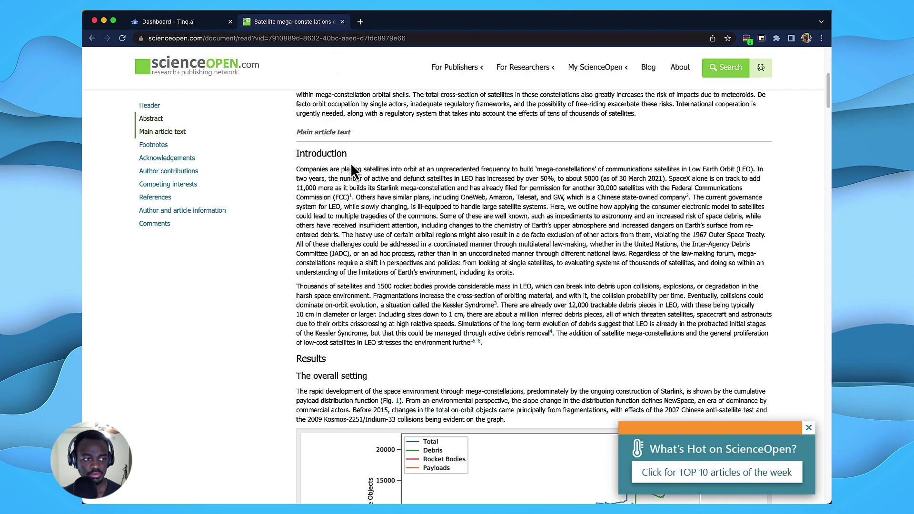
pyautogui.scroll(6, 352, 169)
pyautogui.moveTo(297, 166); pyautogui.dragTo(465, 166)
pyautogui.press('super+c')
pyautogui.hotkey('ctrl', 'shift', 'Tab')
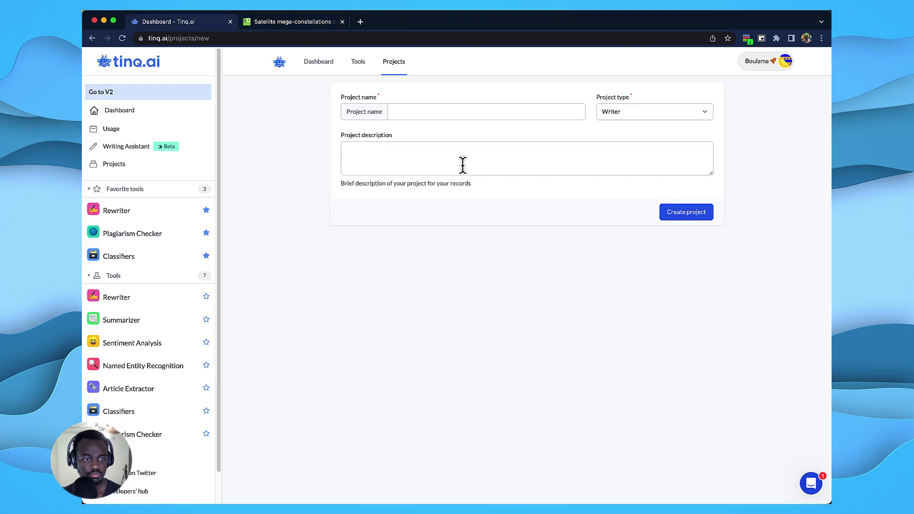
pyautogui.click(445, 113)
pyautogui.press('super+v')
# - Set the project type to Model, use "Satellite mega-constellations" as the description, and create the project
pyautogui.click(656, 115)
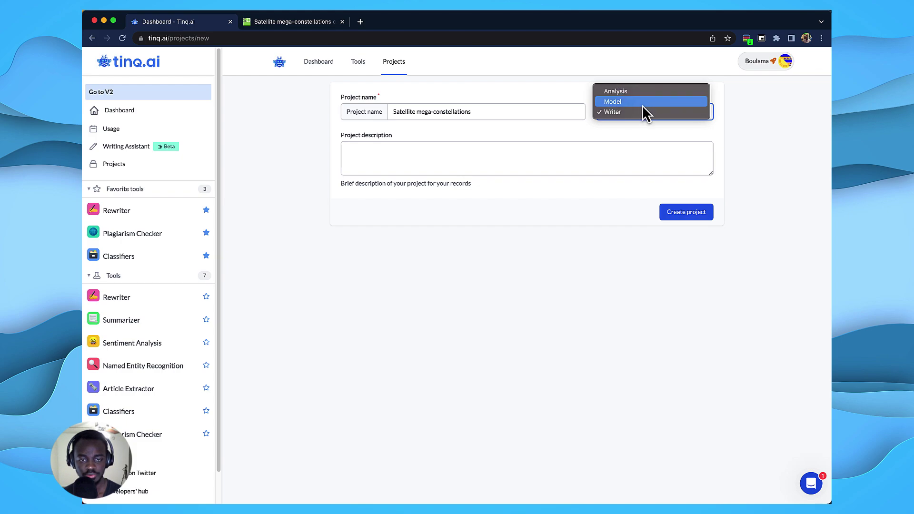
pyautogui.click(643, 103)
pyautogui.click(597, 151)
pyautogui.press('super+v')
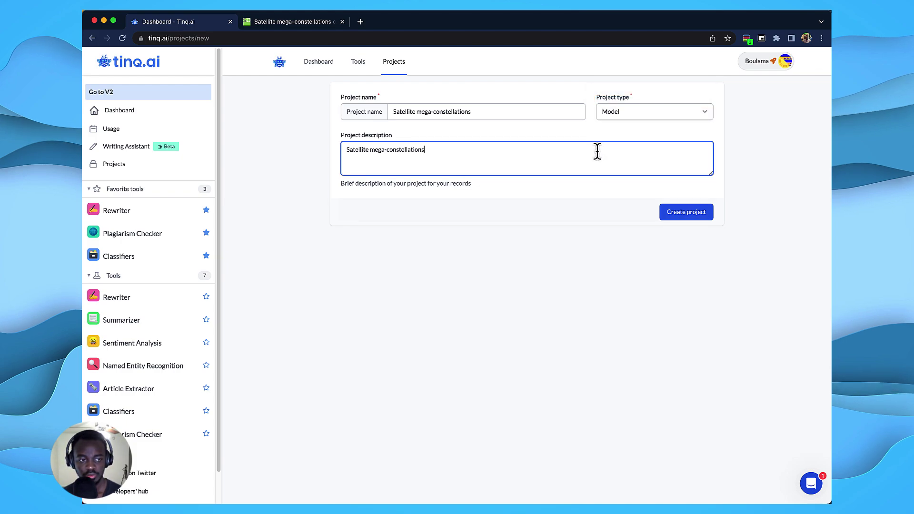
pyautogui.click(681, 218)
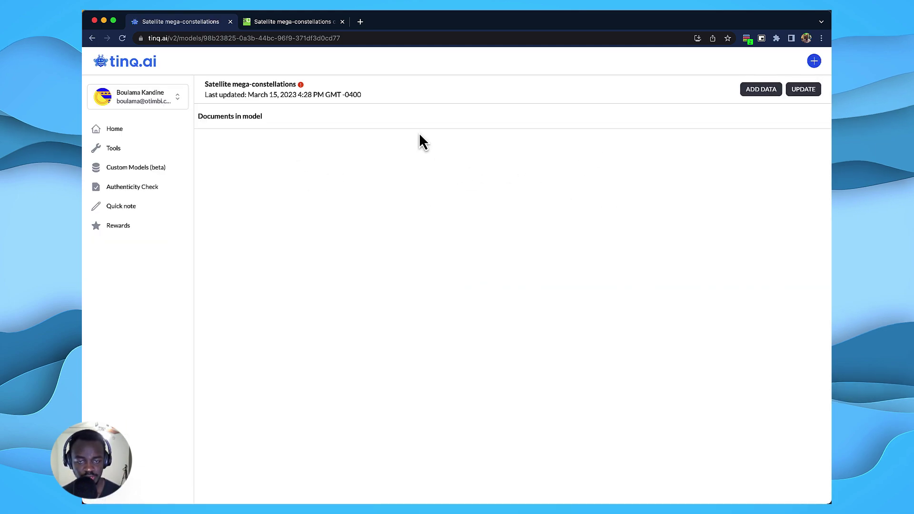
# - Add the ScienceOpen article to the model as a URL data source, using the article page's web address
pyautogui.moveTo(301, 86)
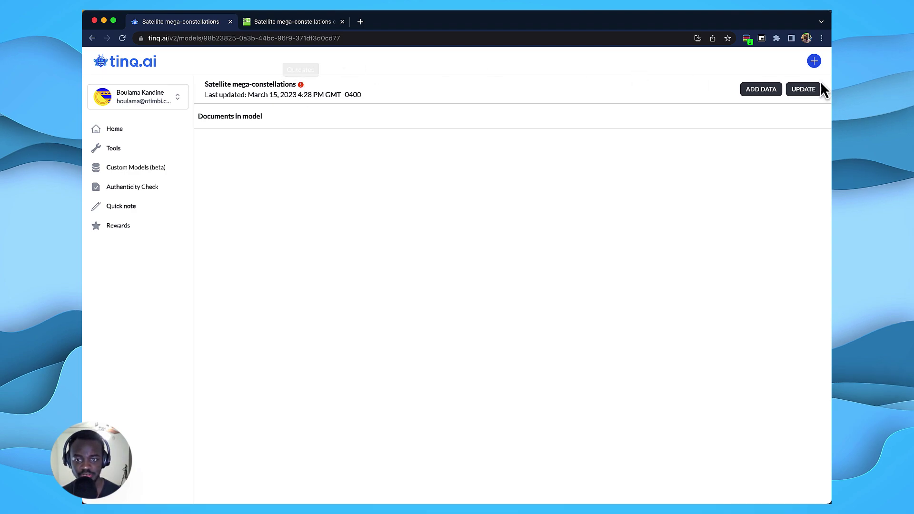
pyautogui.click(761, 91)
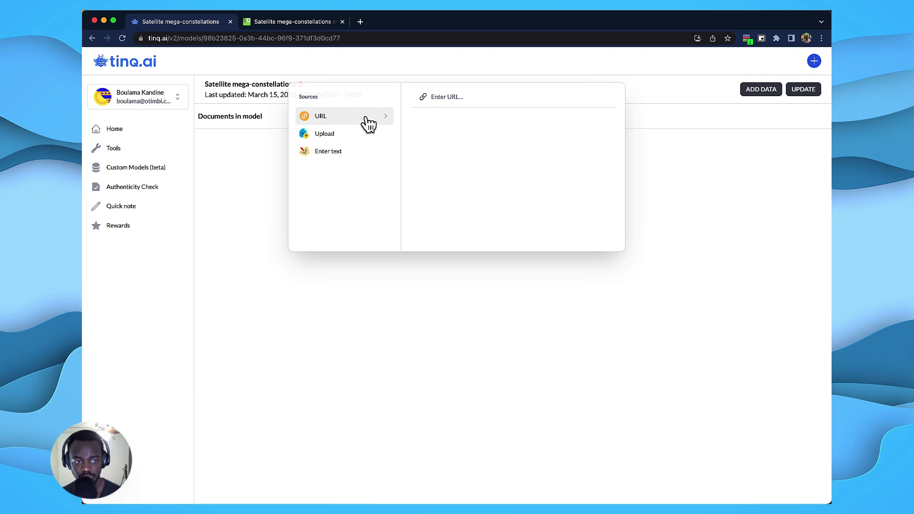
pyautogui.moveTo(353, 138)
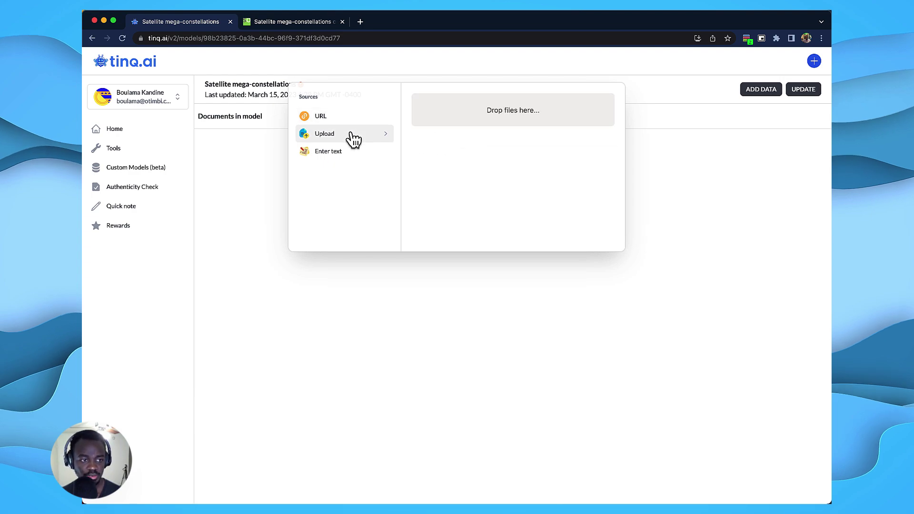
pyautogui.moveTo(349, 158)
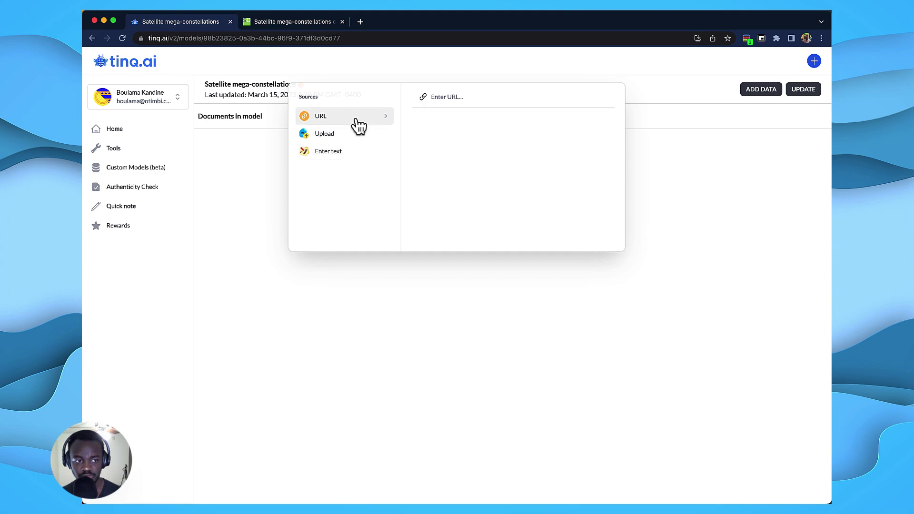
pyautogui.click(308, 22)
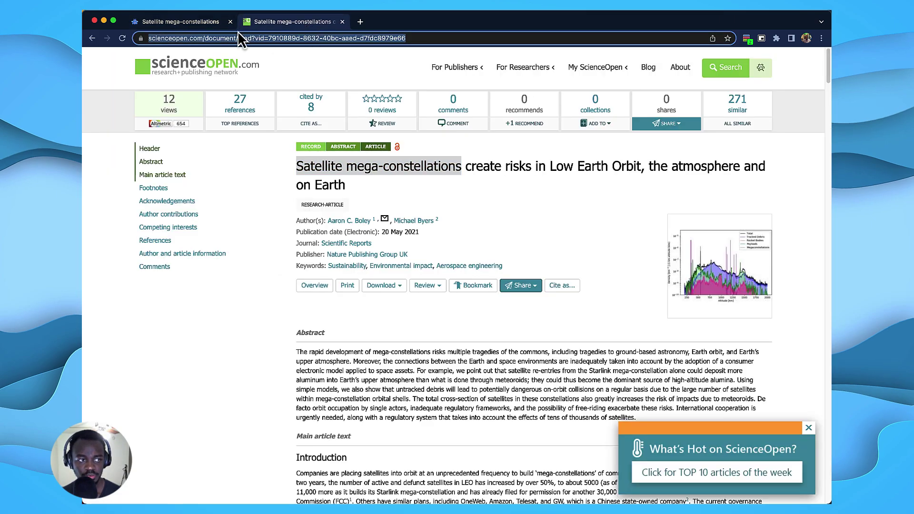
pyautogui.click(213, 26)
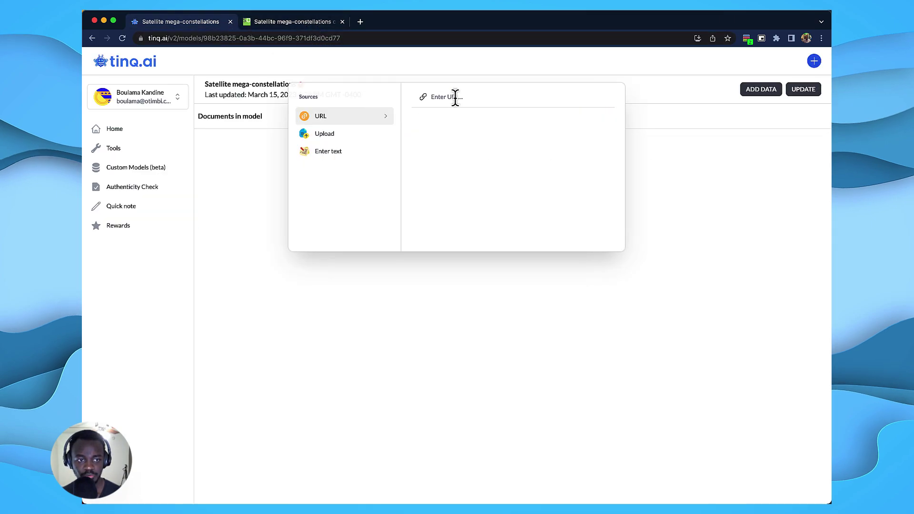
pyautogui.press('super+v')
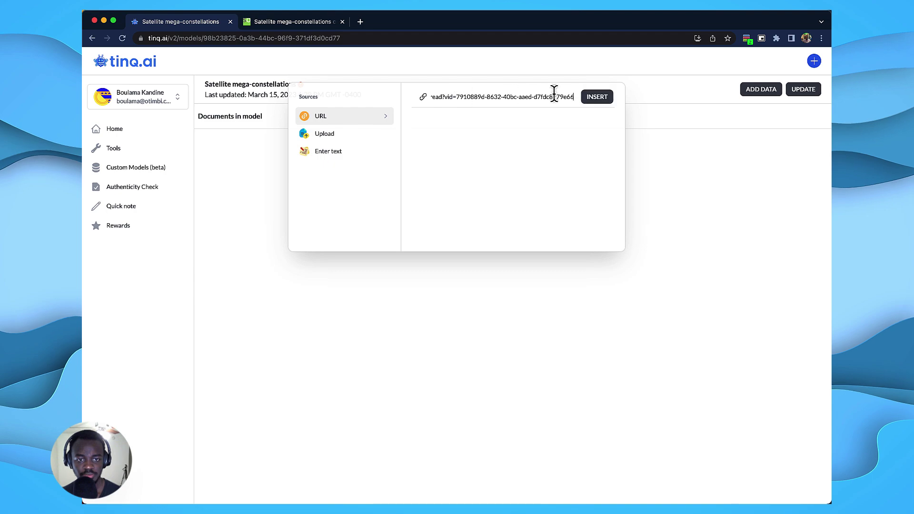
pyautogui.click(597, 100)
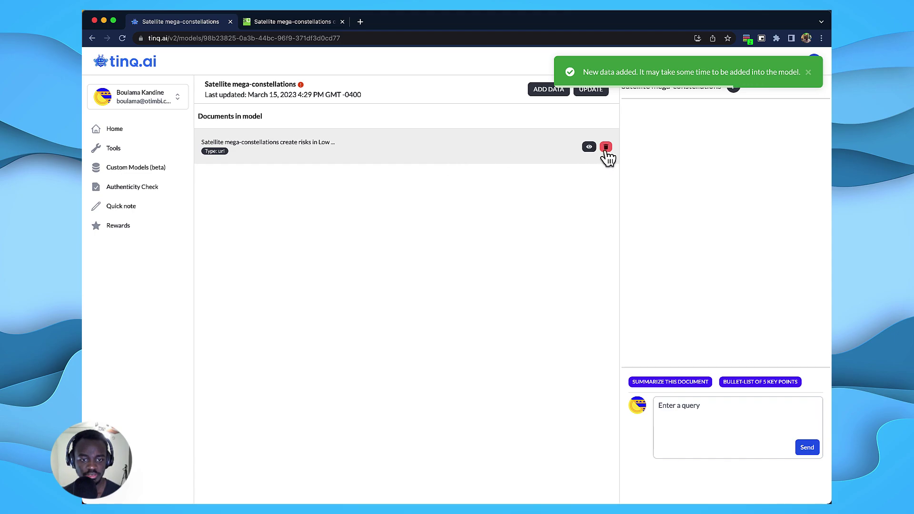
# - Open the added article document and examine its extracted text from the abstract through the methods section
pyautogui.click(588, 148)
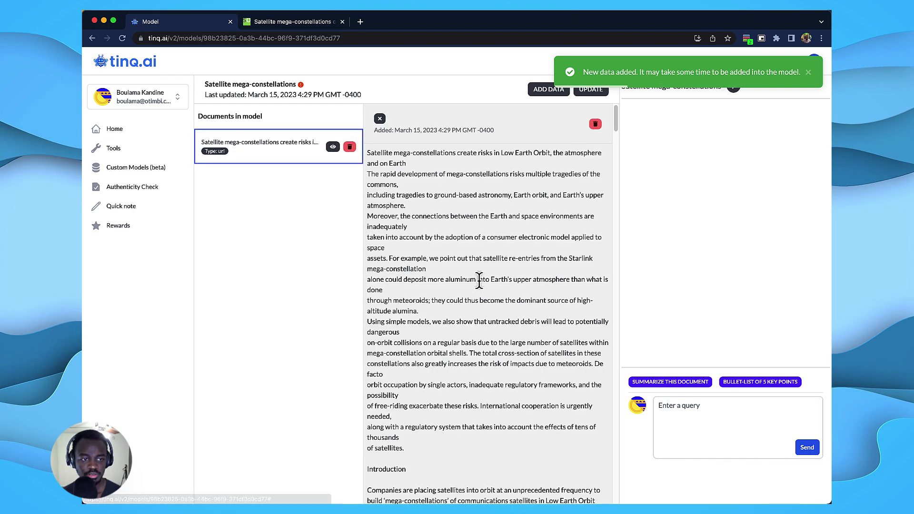
pyautogui.scroll(-20, 478, 281)
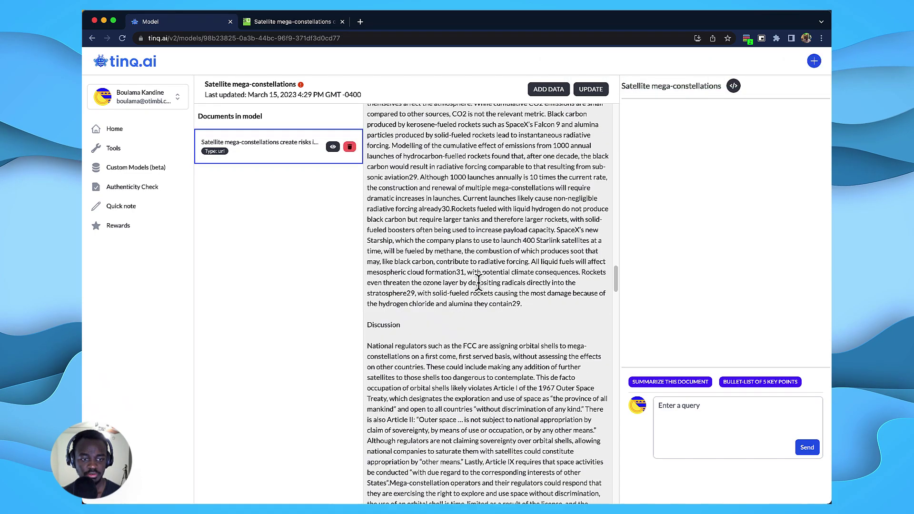
pyautogui.scroll(-10, 478, 280)
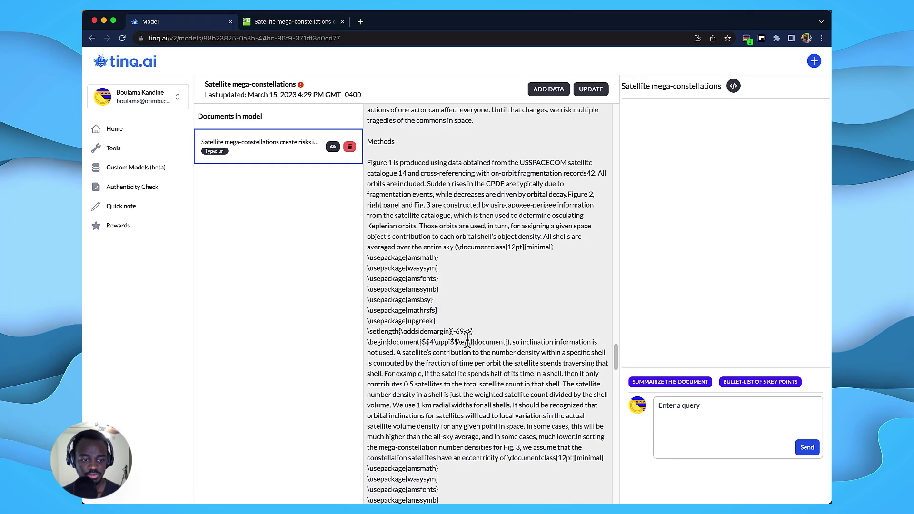
pyautogui.scroll(-8, 466, 295)
pyautogui.scroll(20, 499, 301)
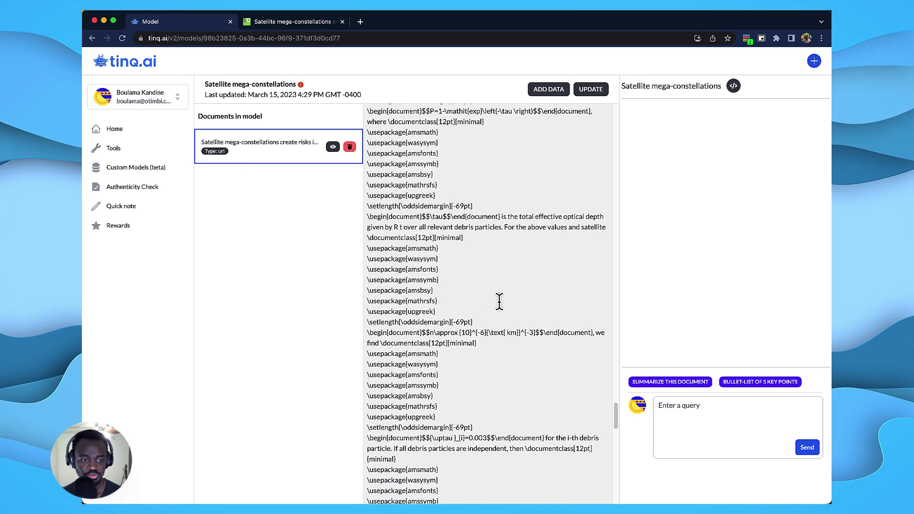
pyautogui.scroll(-3, 500, 293)
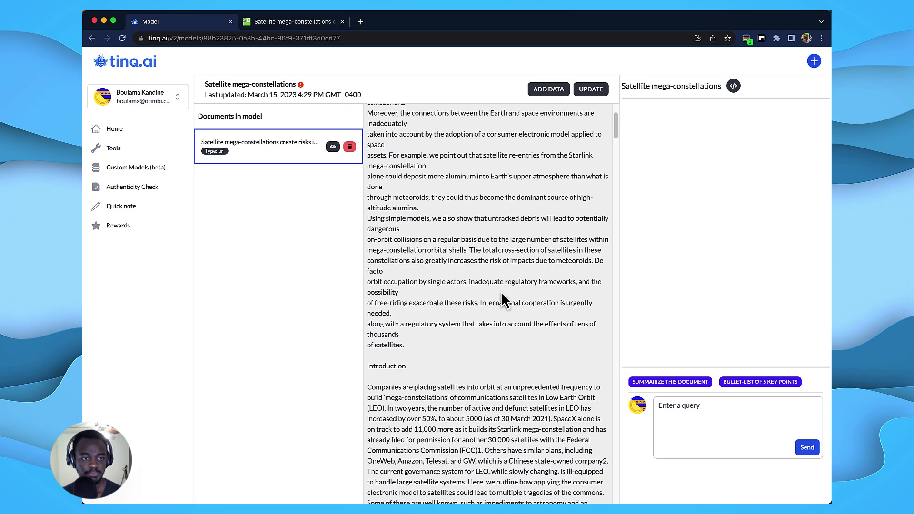
pyautogui.scroll(2, 476, 257)
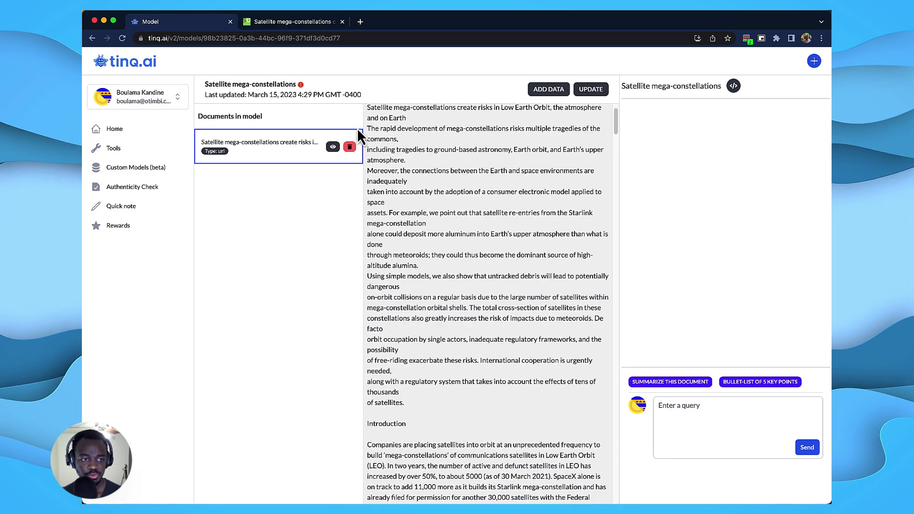
# - Update the Satellite mega-constellations model with the added article data and dismiss the notification
pyautogui.click(593, 89)
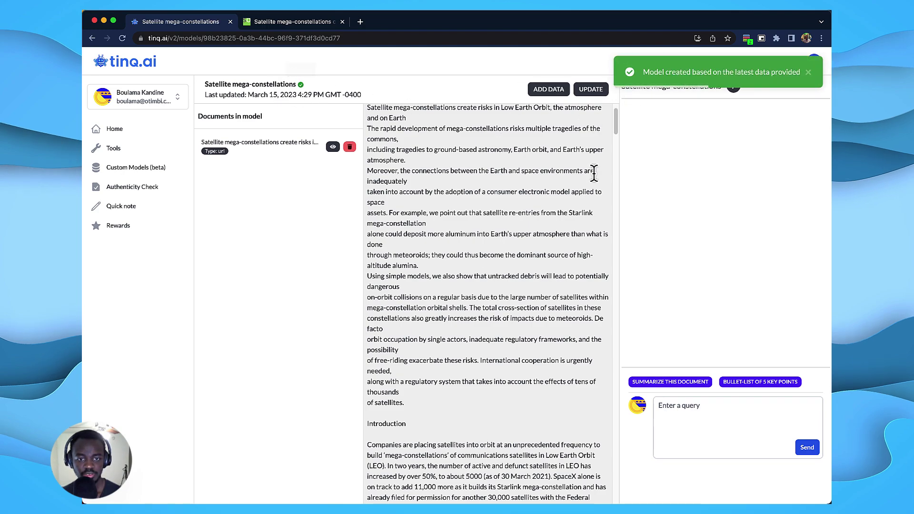
pyautogui.click(808, 73)
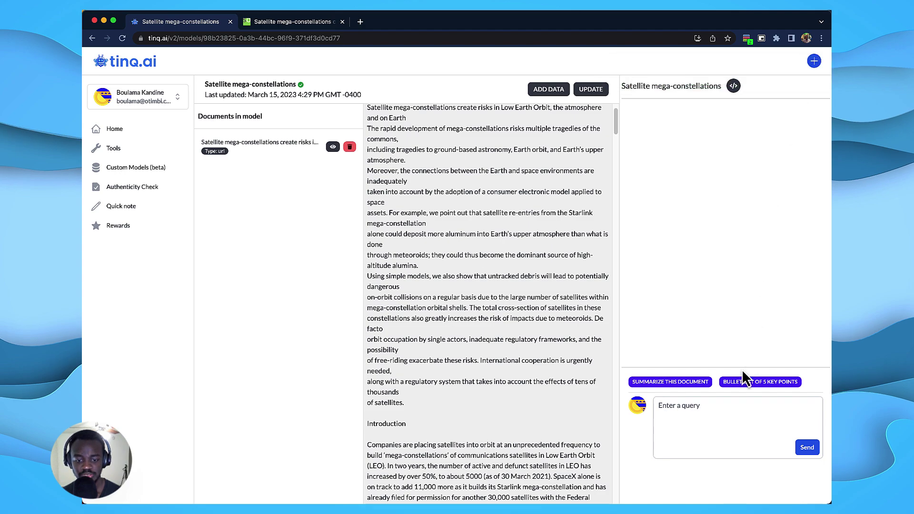
# - Ask the model "What is this paper about?" and submit the preset query "Summarize this document"
pyautogui.click(708, 425)
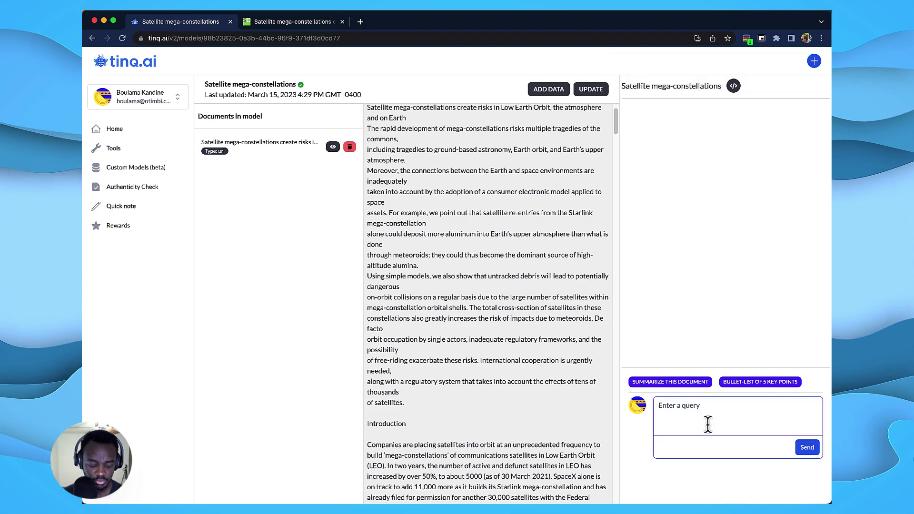
pyautogui.write('What is th')
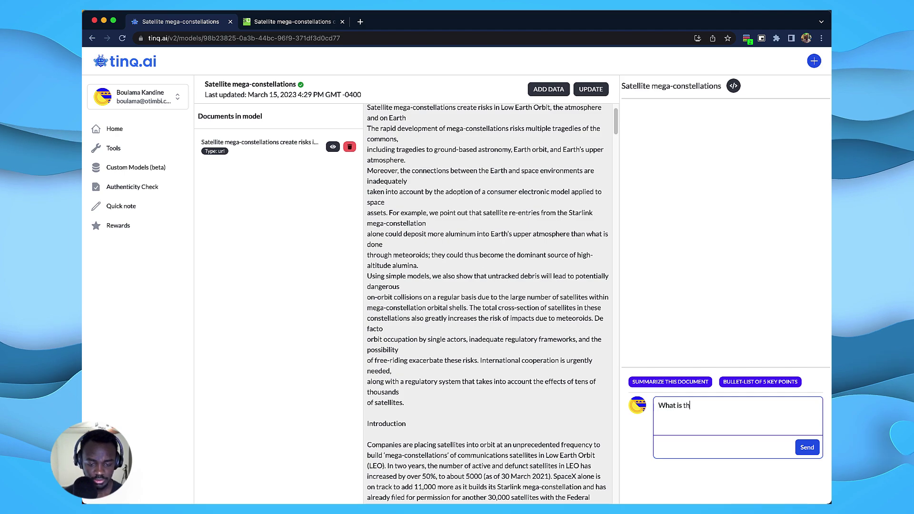
pyautogui.write('is paper about?')
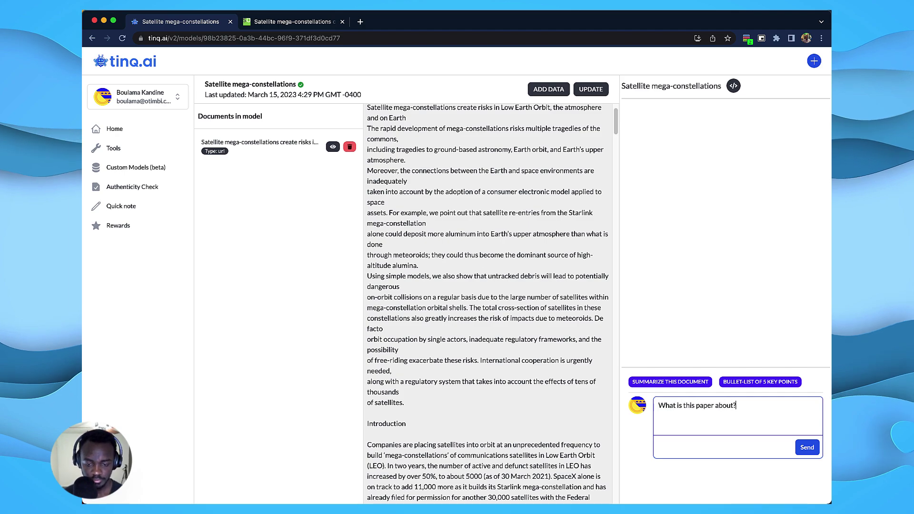
pyautogui.press('Return')
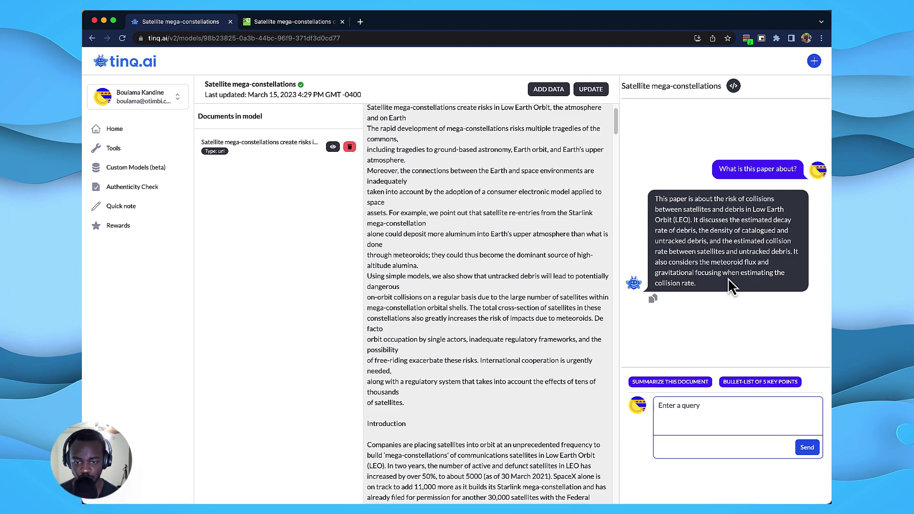
pyautogui.click(688, 383)
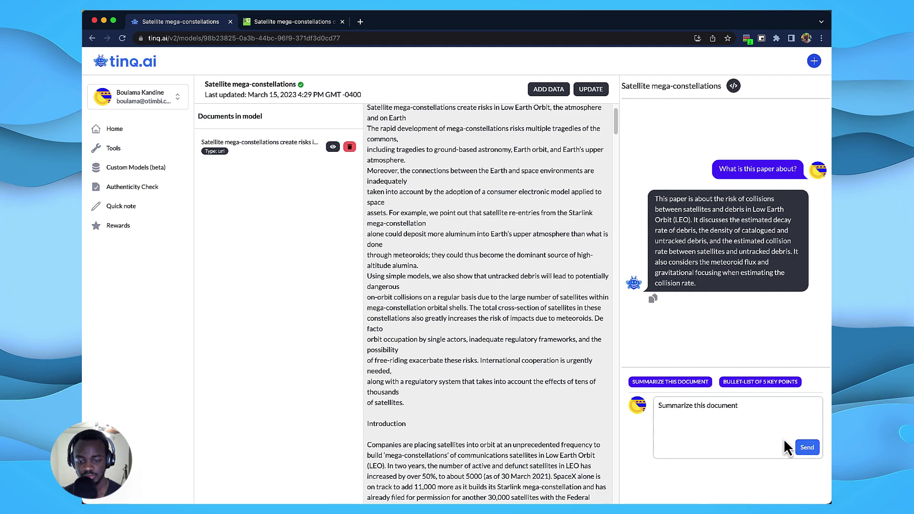
pyautogui.click(807, 448)
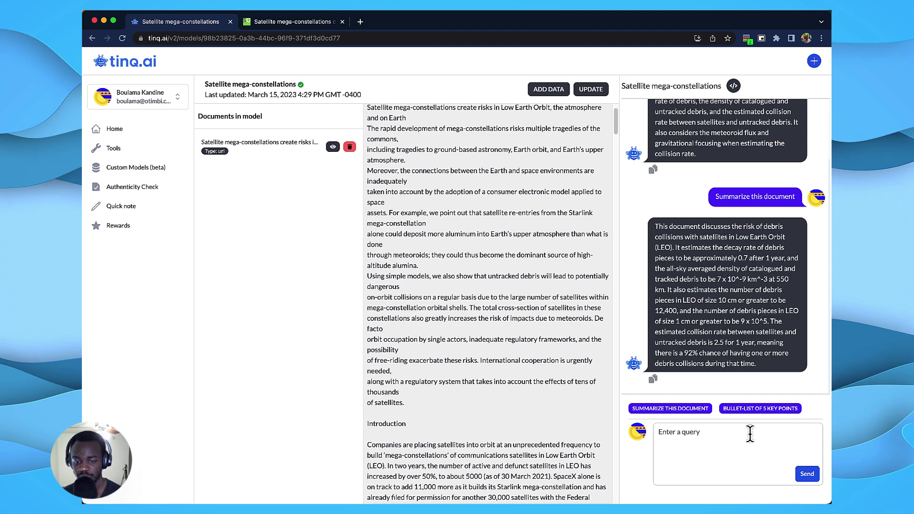
# - Ask the model to "Write a discussion based on the findings of this research"
pyautogui.click(748, 455)
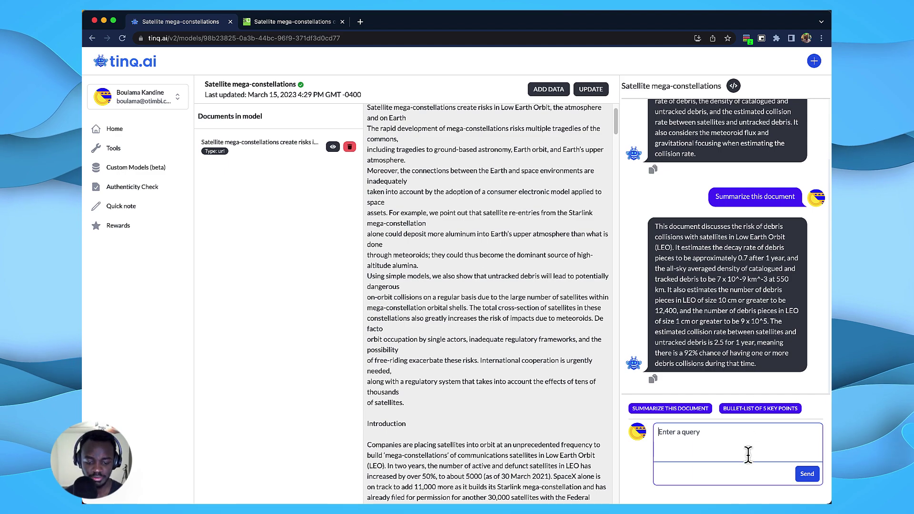
pyautogui.write('W')
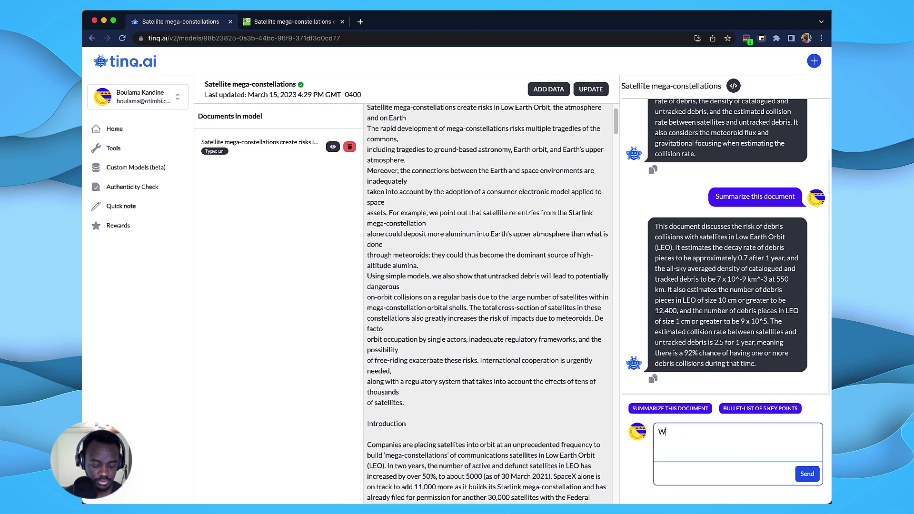
pyautogui.write('rite a discussion based on the findi')
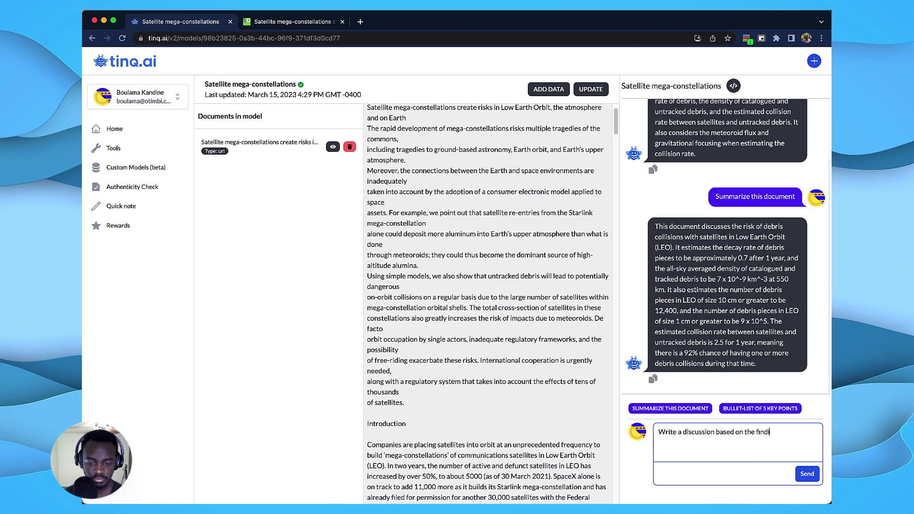
pyautogui.write('ngs of this research')
pyautogui.press('Return')
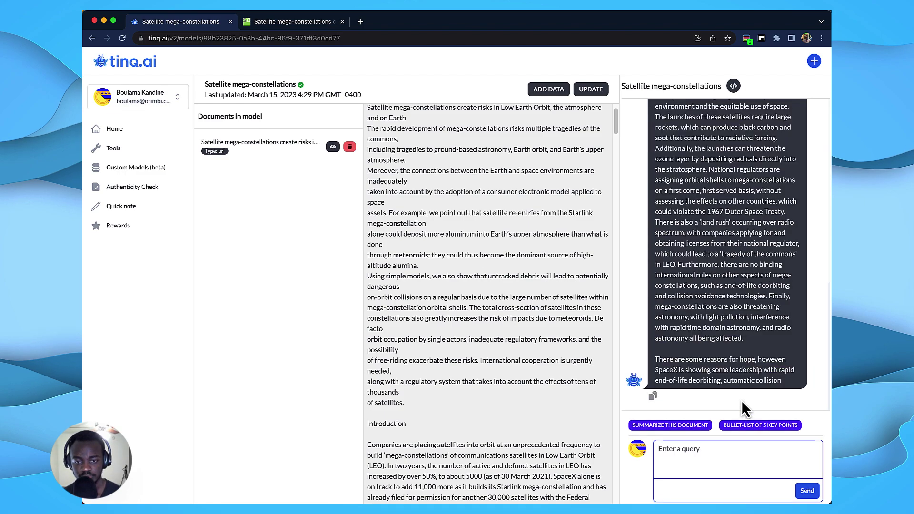
# - Examine the model's written discussion of the research findings from its opening to its closing paragraph
pyautogui.scroll(5, 745, 343)
pyautogui.scroll(-1, 743, 333)
pyautogui.scroll(-1, 744, 334)
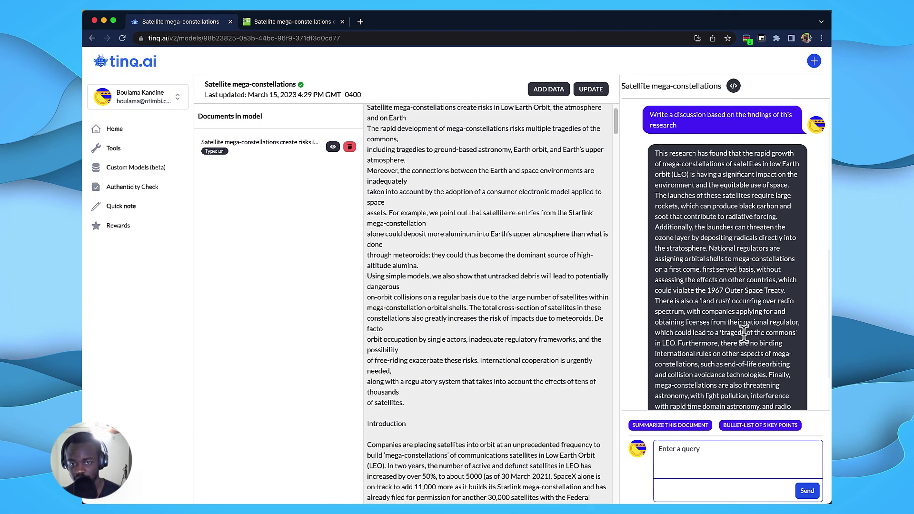
pyautogui.scroll(-1, 745, 316)
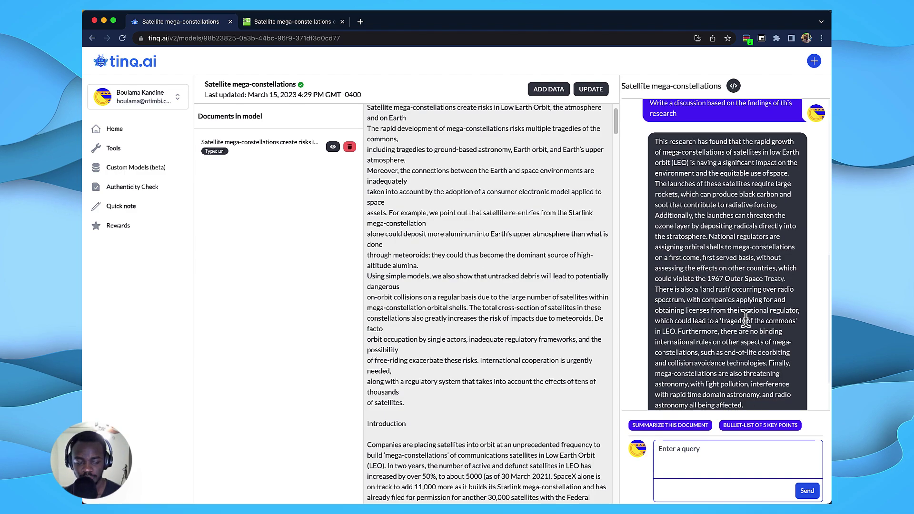
pyautogui.scroll(-3, 705, 296)
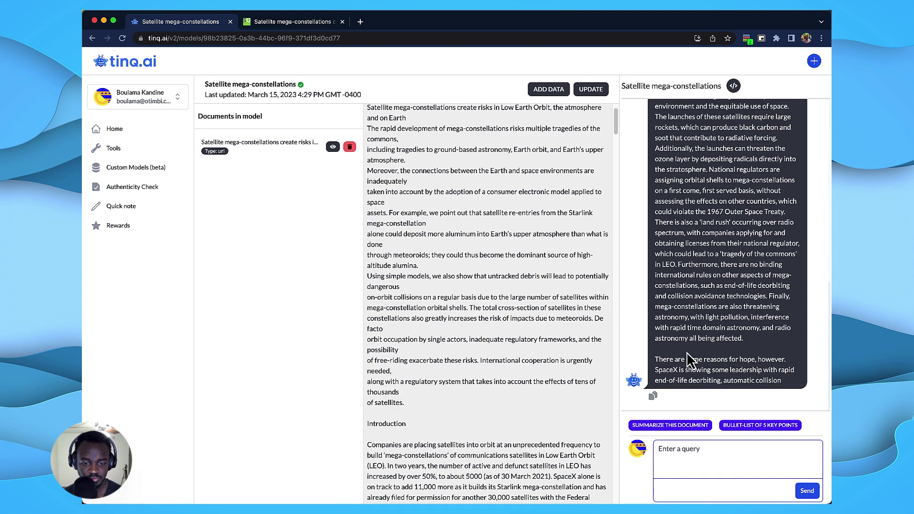
pyautogui.click(655, 358)
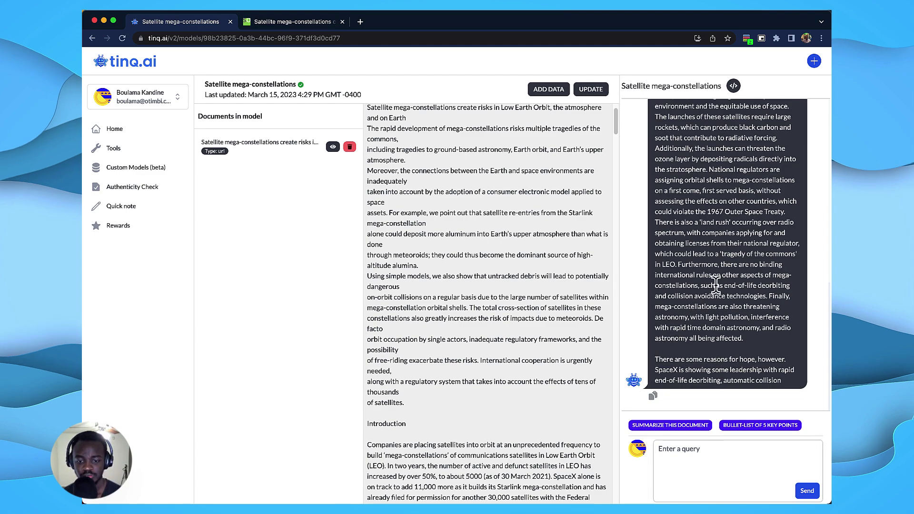
pyautogui.scroll(3, 736, 327)
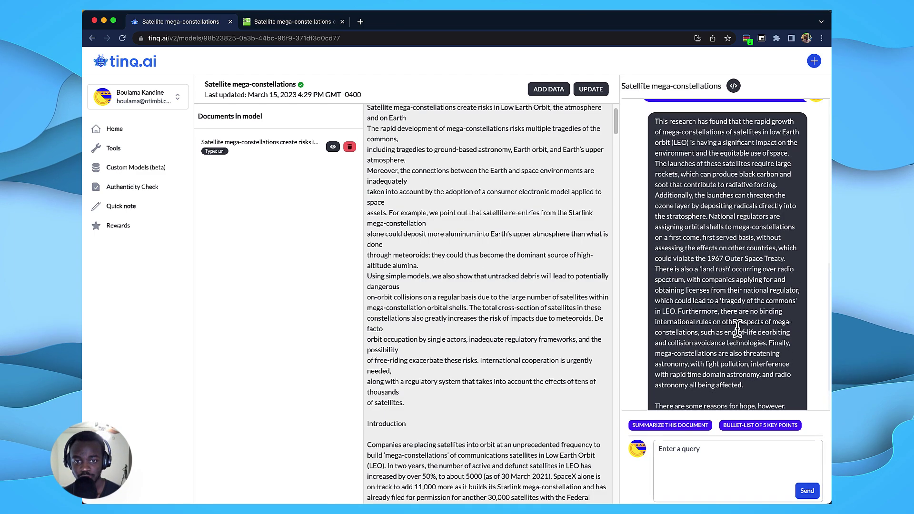
pyautogui.scroll(-3, 736, 328)
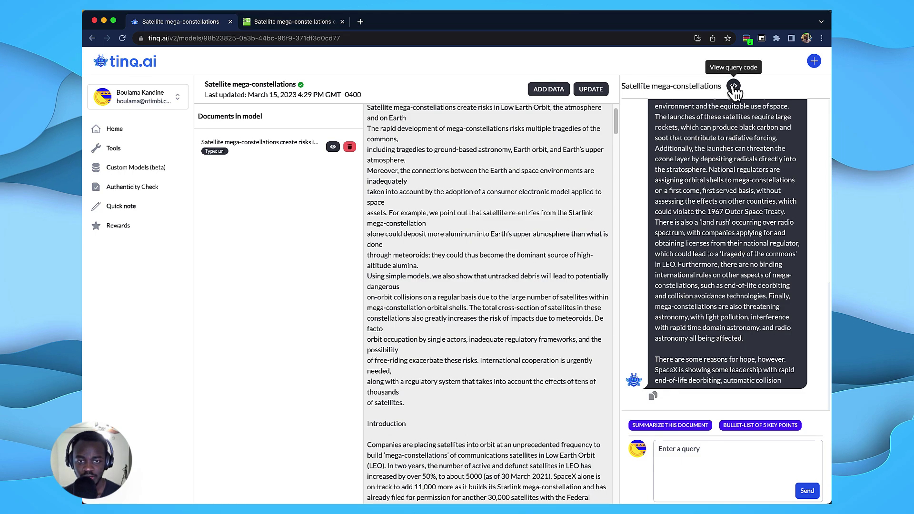
# - Open the model's query code and examine the PHP - cURL and Python - Python 3 Native versions
pyautogui.click(733, 86)
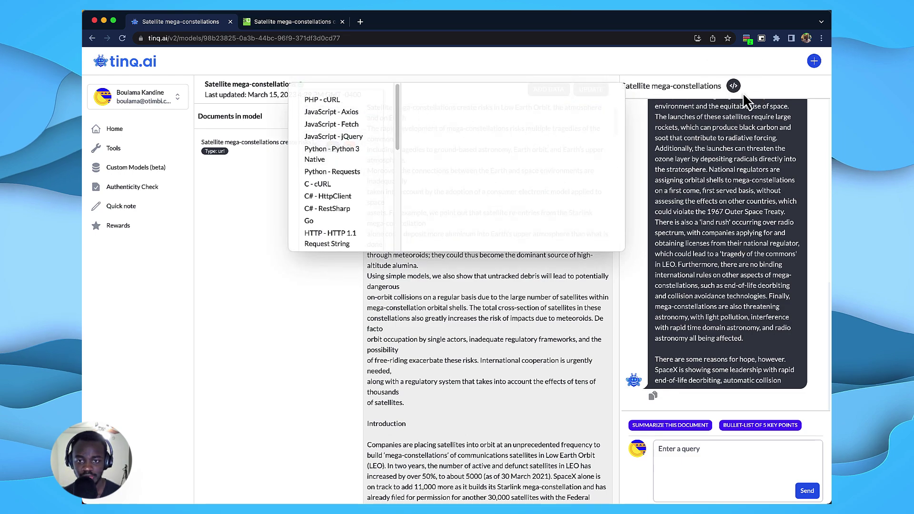
pyautogui.click(339, 104)
pyautogui.scroll(-5, 500, 157)
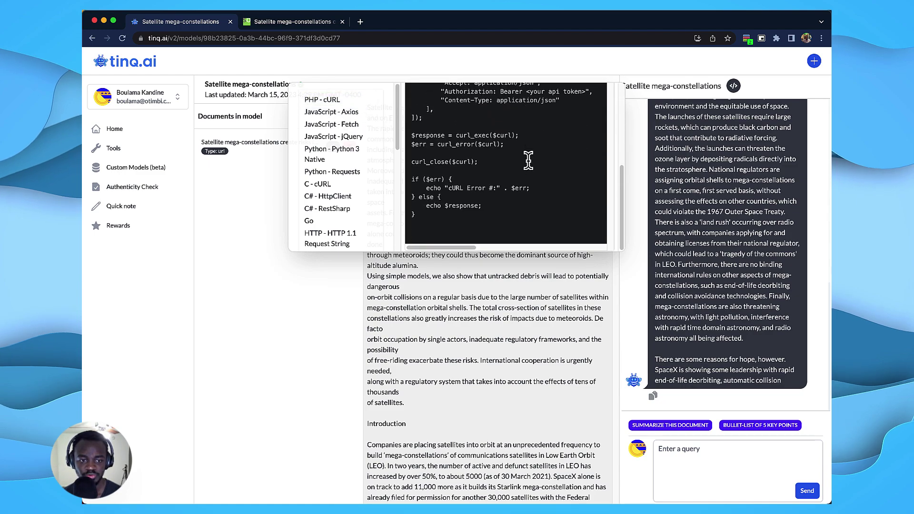
pyautogui.scroll(1, 533, 171)
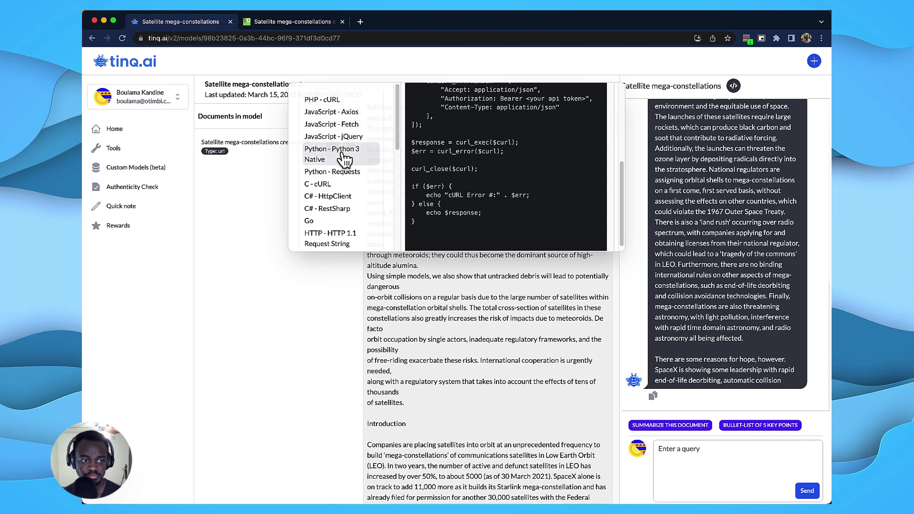
pyautogui.click(328, 153)
pyautogui.scroll(2, 513, 181)
pyautogui.scroll(-2, 512, 176)
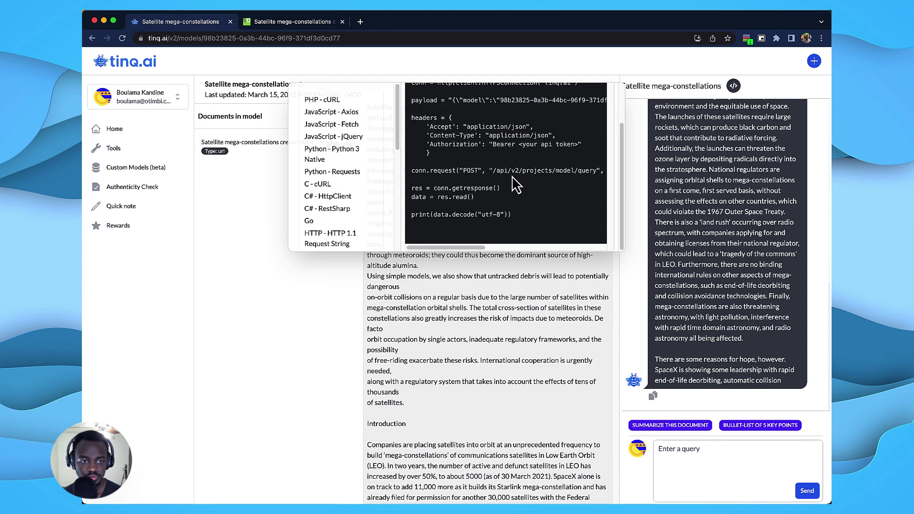
pyautogui.scroll(2, 512, 176)
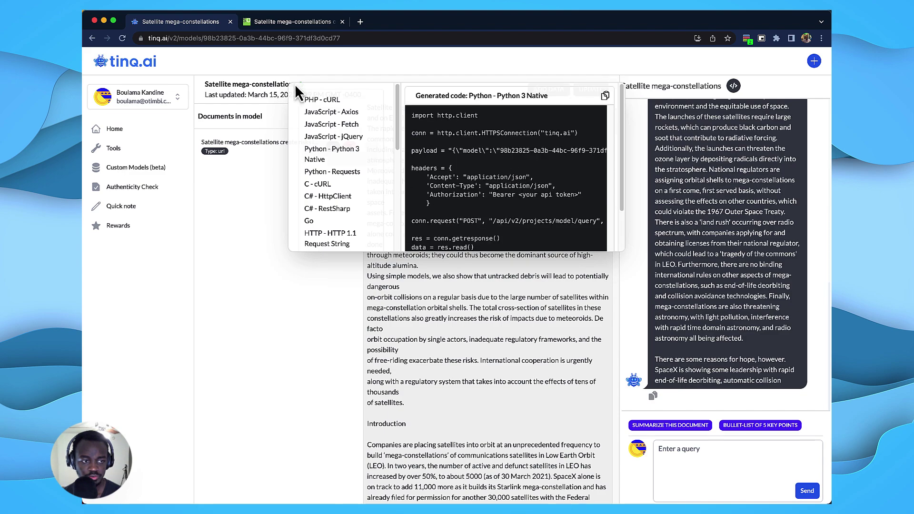
# - Generate the Python - Requests version of the query code and copy it
pyautogui.click(351, 172)
pyautogui.scroll(-1, 587, 150)
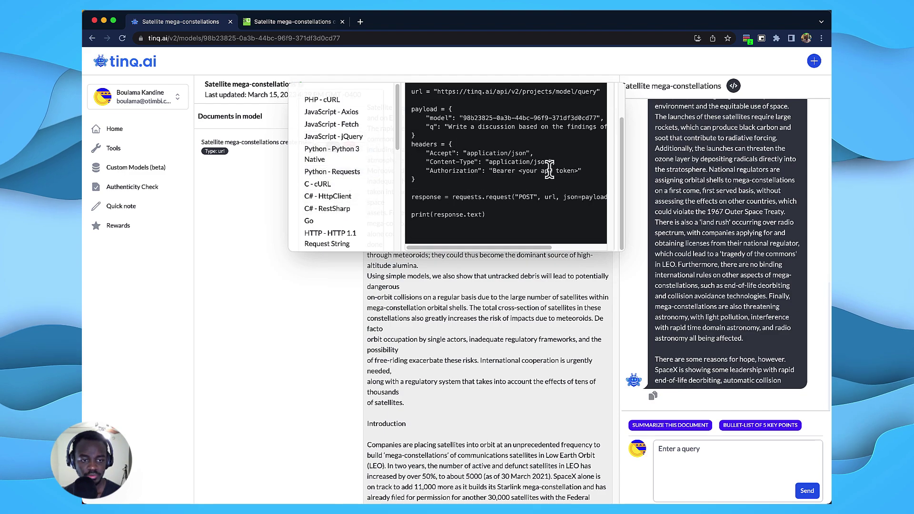
pyautogui.scroll(1, 590, 152)
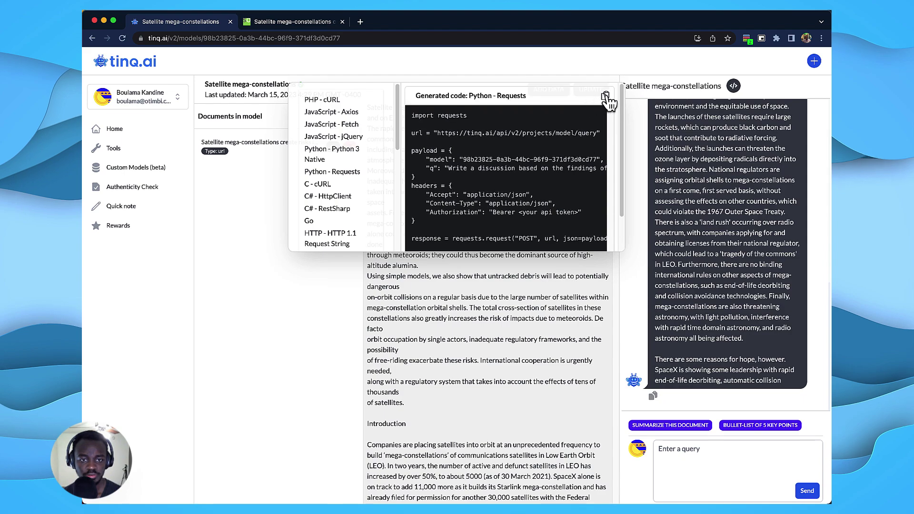
pyautogui.click(606, 96)
# - Open Google Colab in a new browser tab, create a new notebook, and paste the copied query code into its first cell
pyautogui.press('super+t')
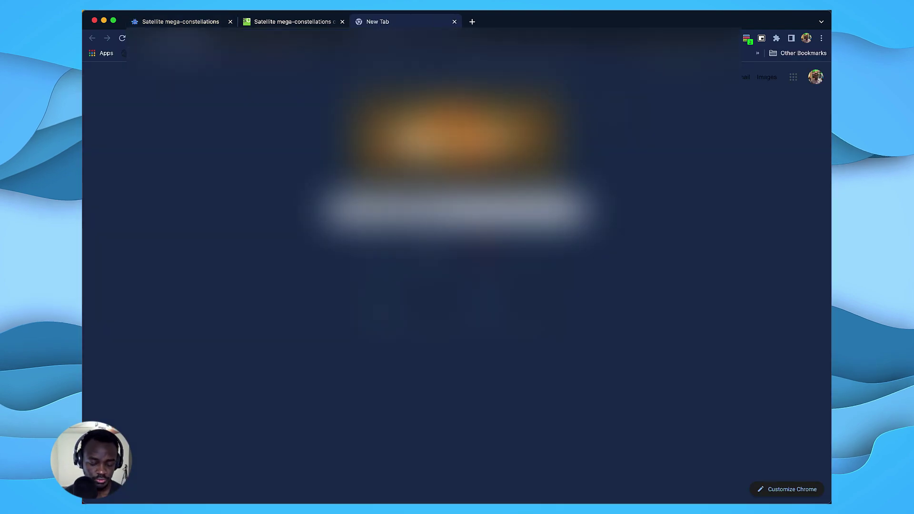
pyautogui.write('colab')
pyautogui.press('Return')
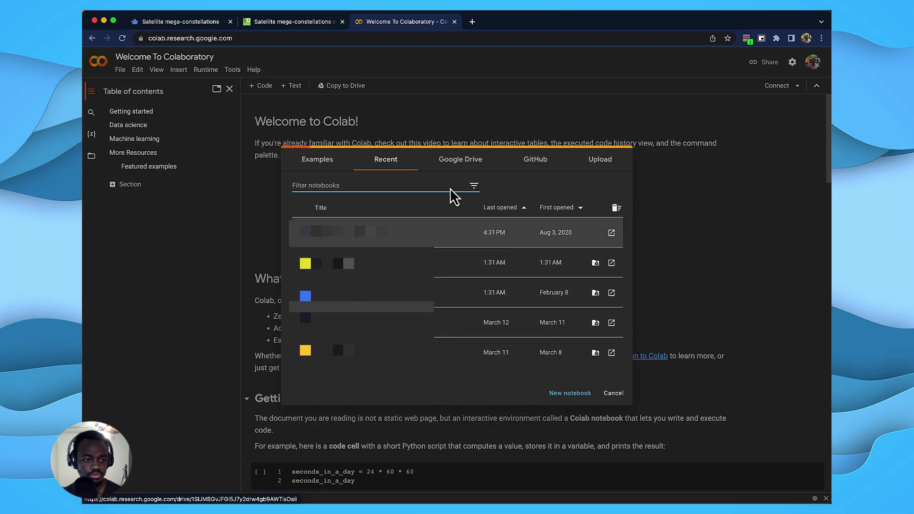
pyautogui.click(553, 392)
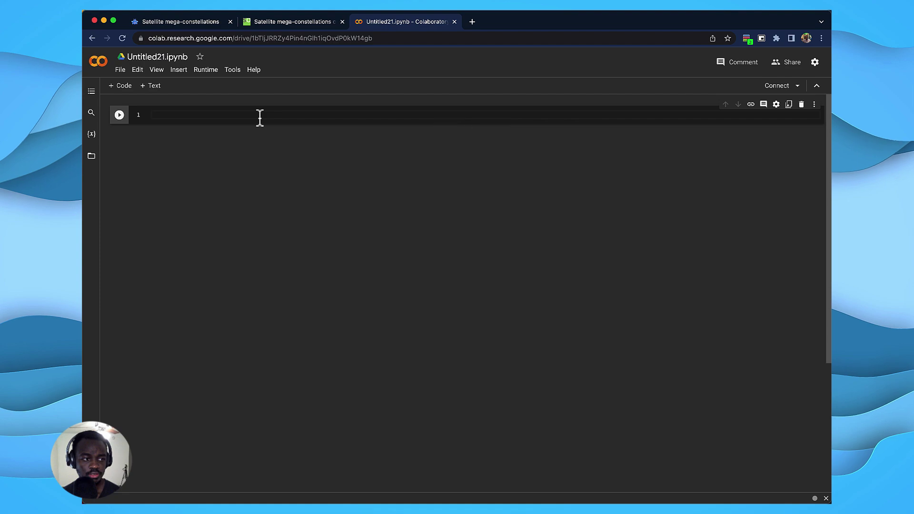
pyautogui.press('super+v')
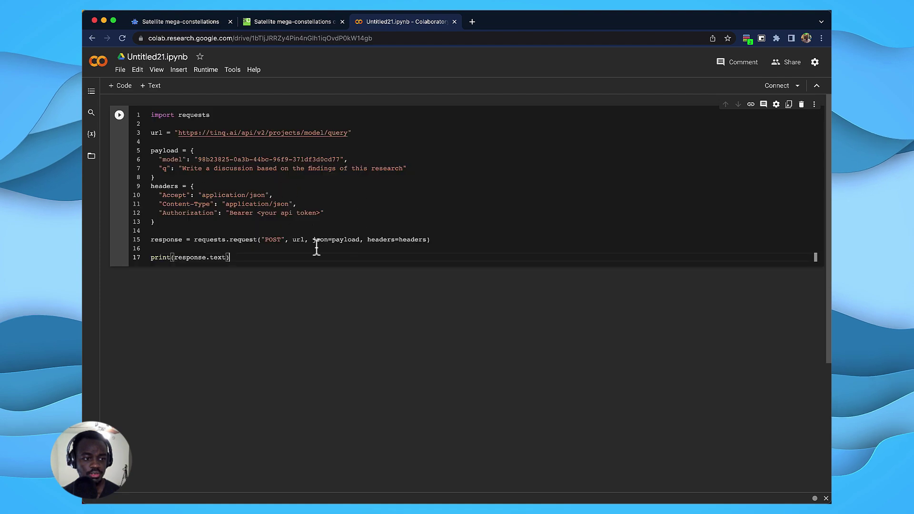
# - Return to the Tinq.ai model page, dismiss the query code, and open the account profile in a new browser tab
pyautogui.click(231, 17)
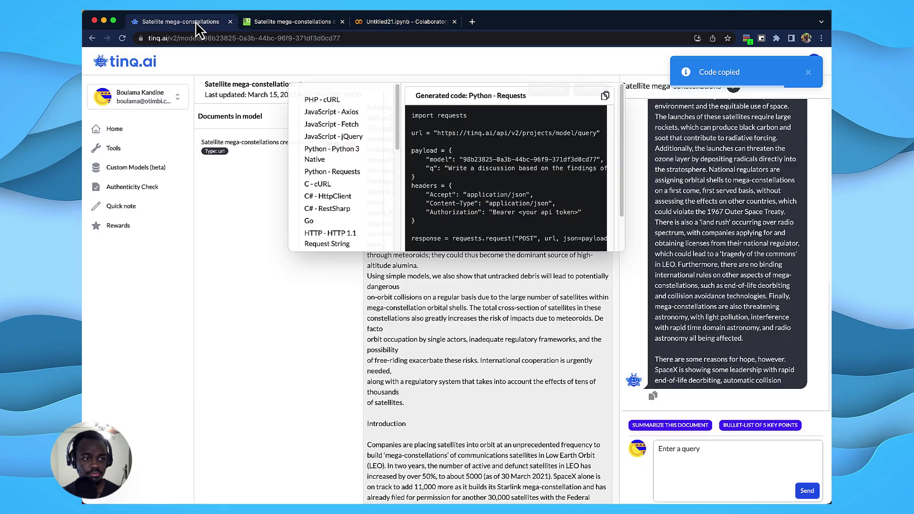
pyautogui.click(205, 167)
pyautogui.click(143, 99)
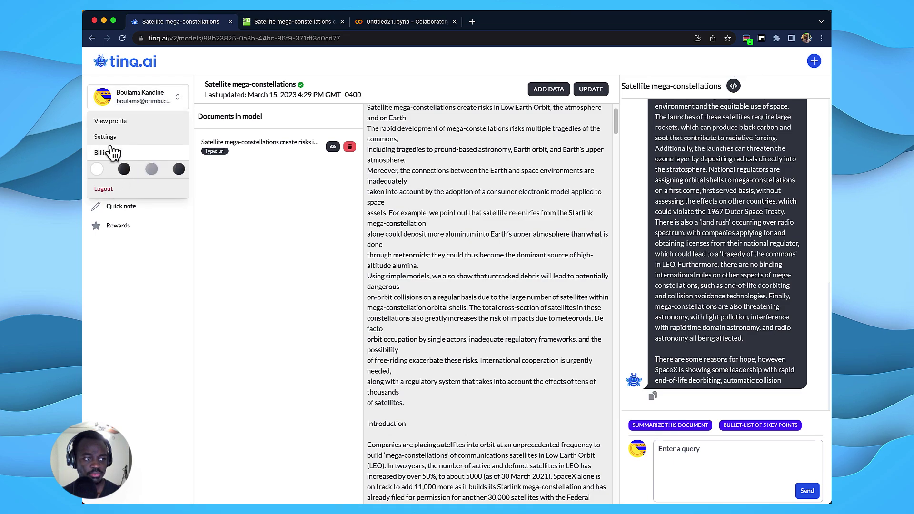
pyautogui.click(111, 125)
pyautogui.click(268, 23)
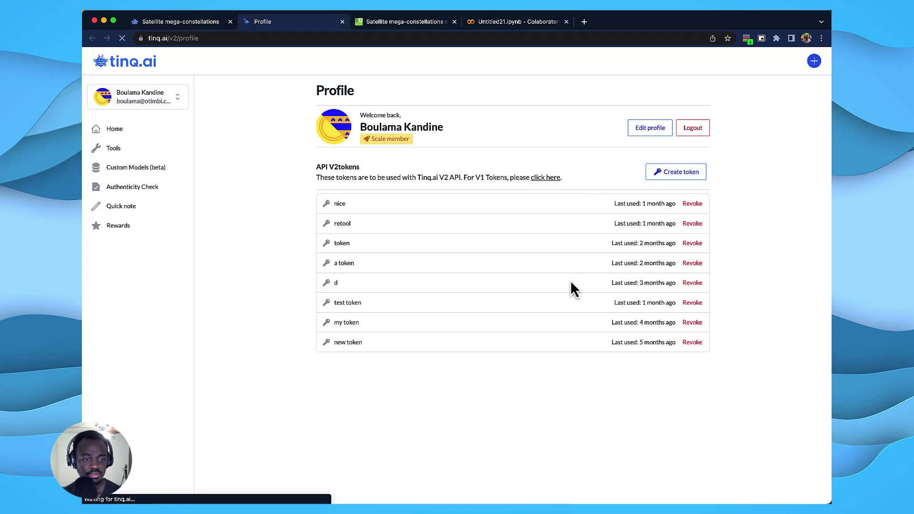
# - Create a V2 API token named "tinq demo" and copy the generated token
pyautogui.click(680, 172)
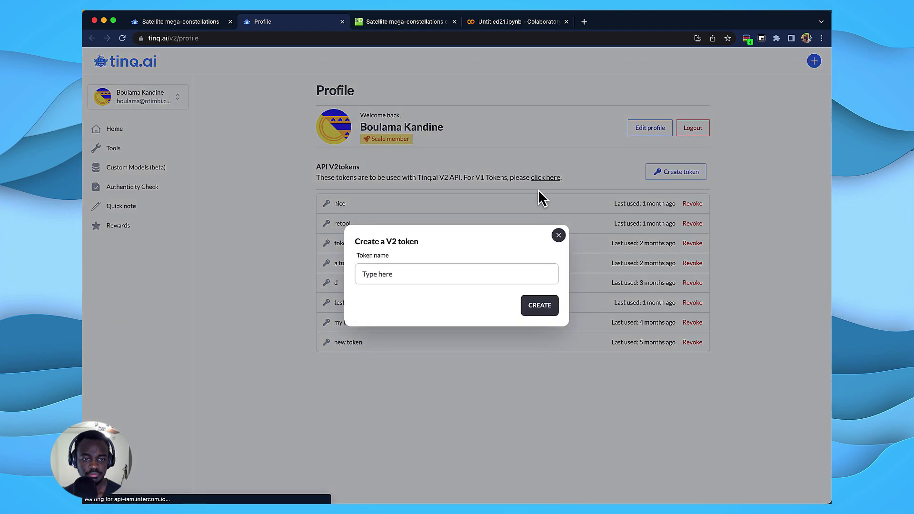
pyautogui.click(422, 267)
pyautogui.write('tinq ')
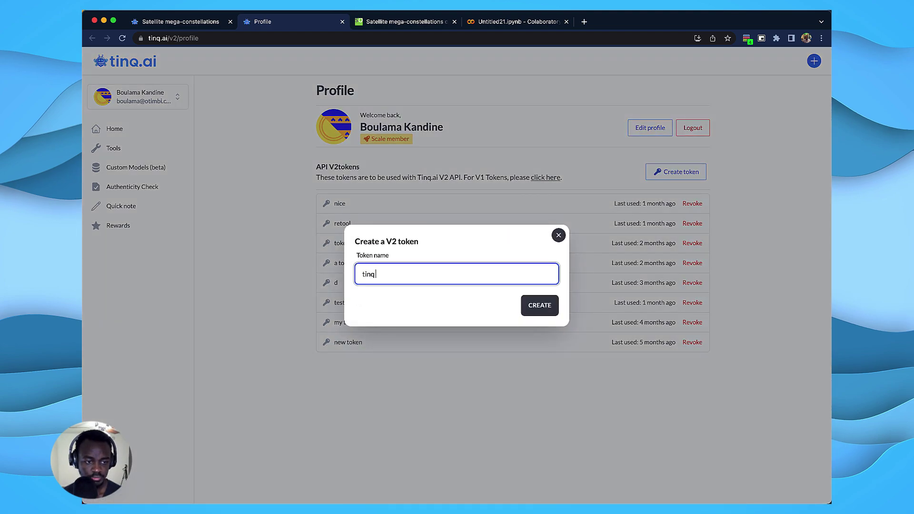
pyautogui.write('demo')
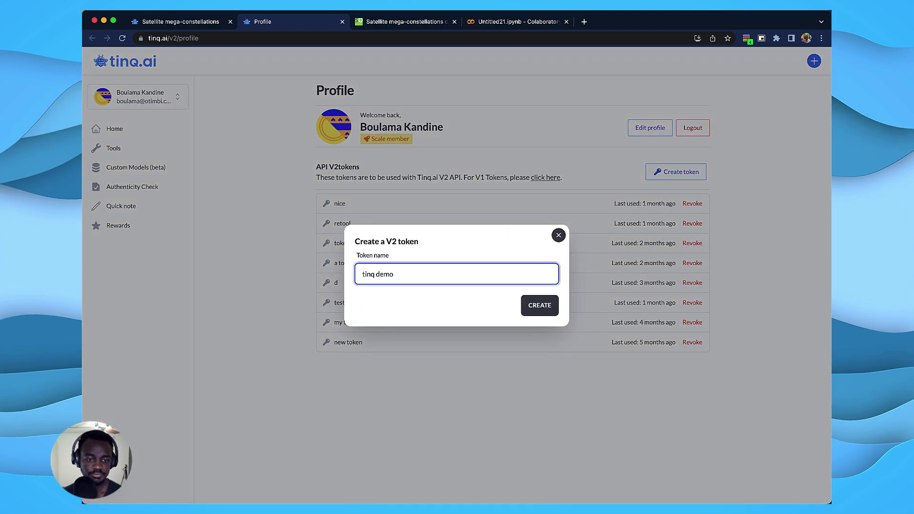
pyautogui.click(543, 307)
pyautogui.click(480, 312)
pyautogui.press('super+c')
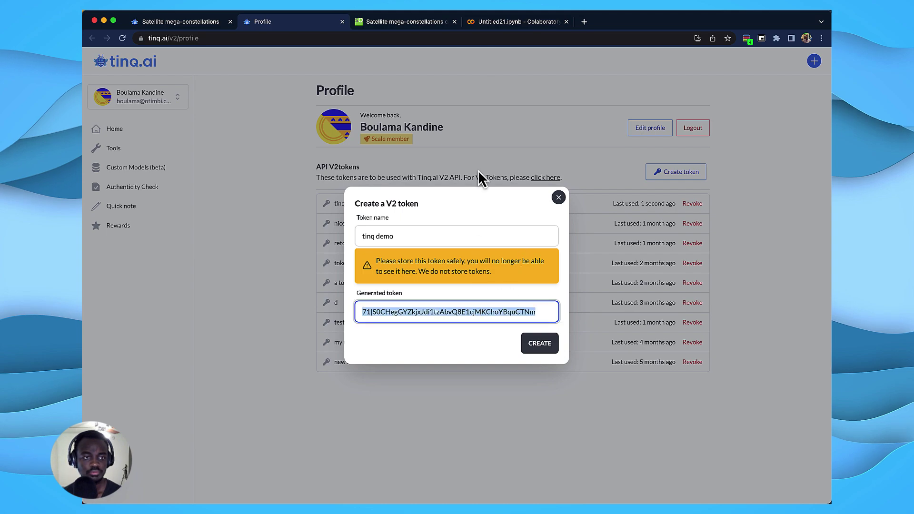
# - Switch to the Colab notebook and replace the API token placeholder in the Authorization header with the copied API token
pyautogui.click(511, 24)
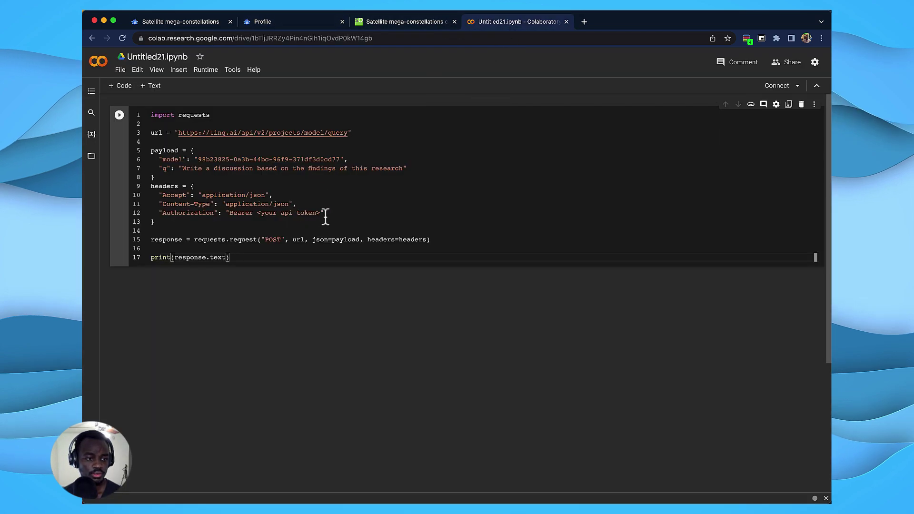
pyautogui.moveTo(320, 212); pyautogui.dragTo(257, 213)
pyautogui.press('super+v')
pyautogui.click(304, 239)
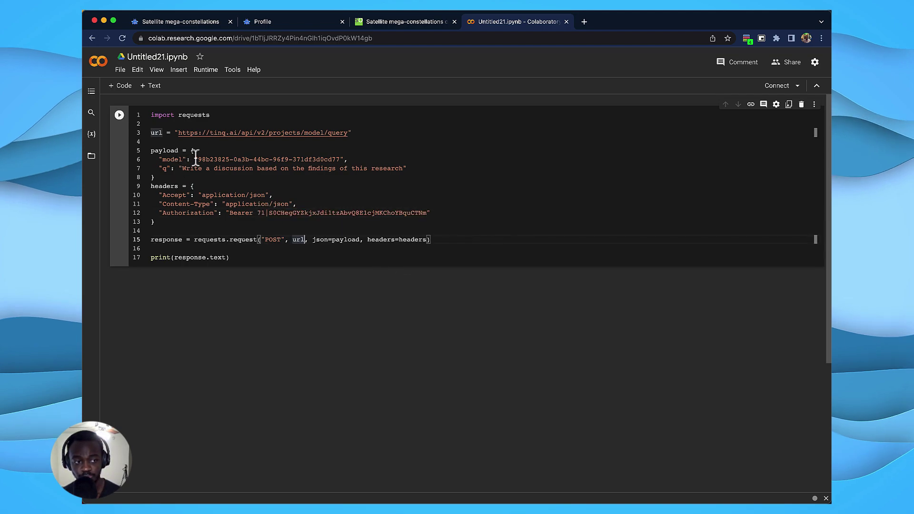
# - Check the payload's model and question values, and run the request cell to read the model's response in its output
pyautogui.moveTo(194, 159); pyautogui.dragTo(344, 159)
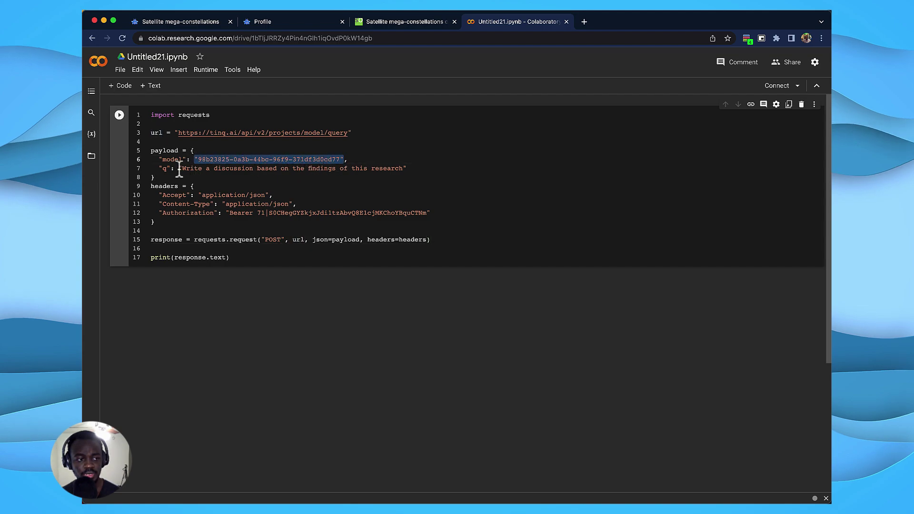
pyautogui.moveTo(180, 169); pyautogui.dragTo(414, 170)
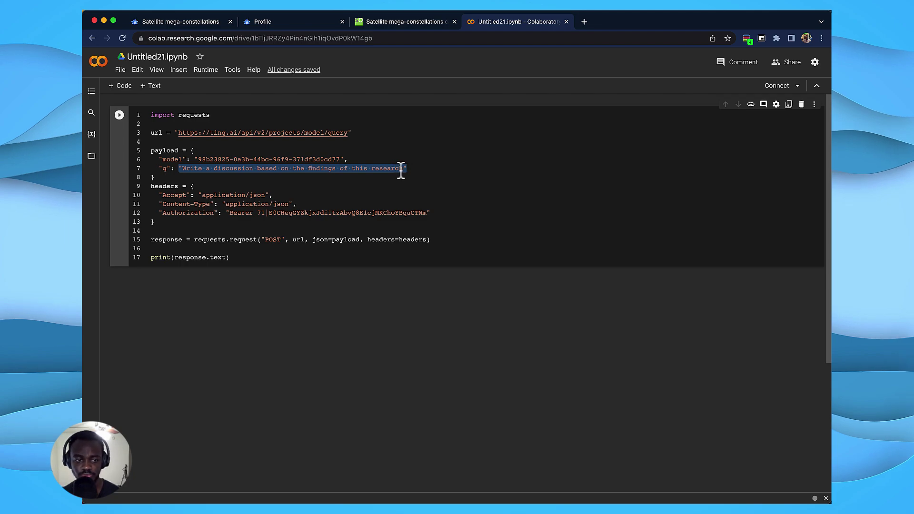
pyautogui.click(273, 260)
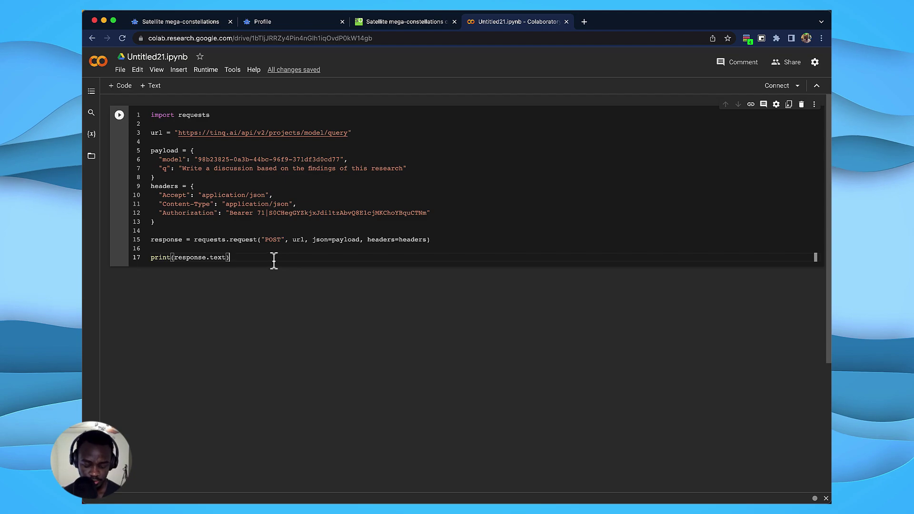
pyautogui.hotkey('shift', 'Return')
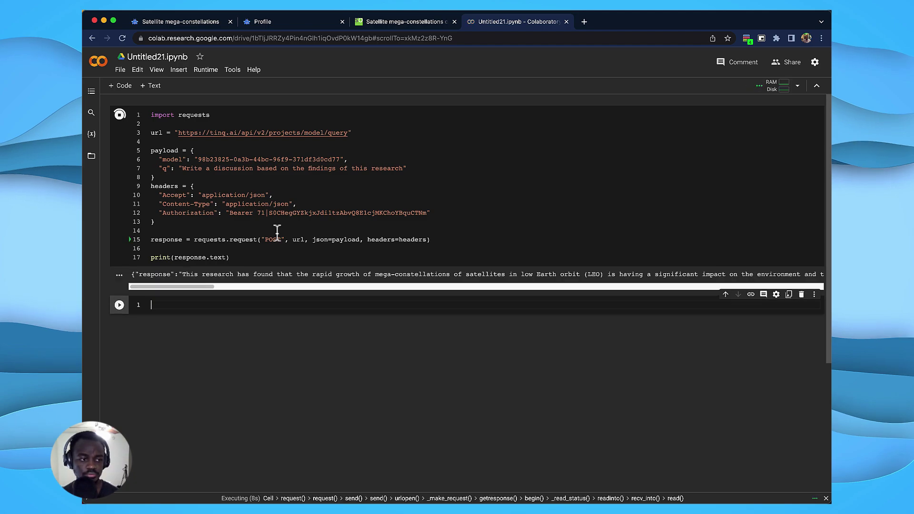
pyautogui.hscroll(10, 275, 271)
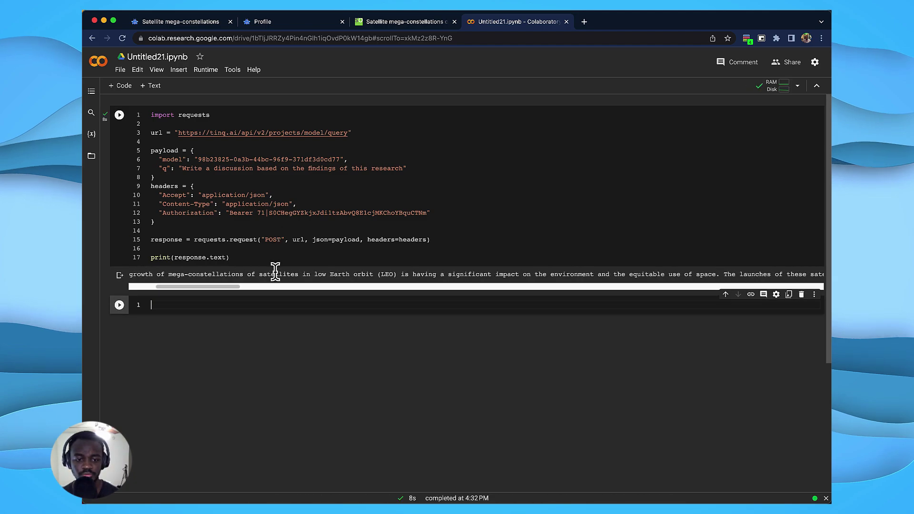
pyautogui.moveTo(273, 286); pyautogui.dragTo(210, 265)
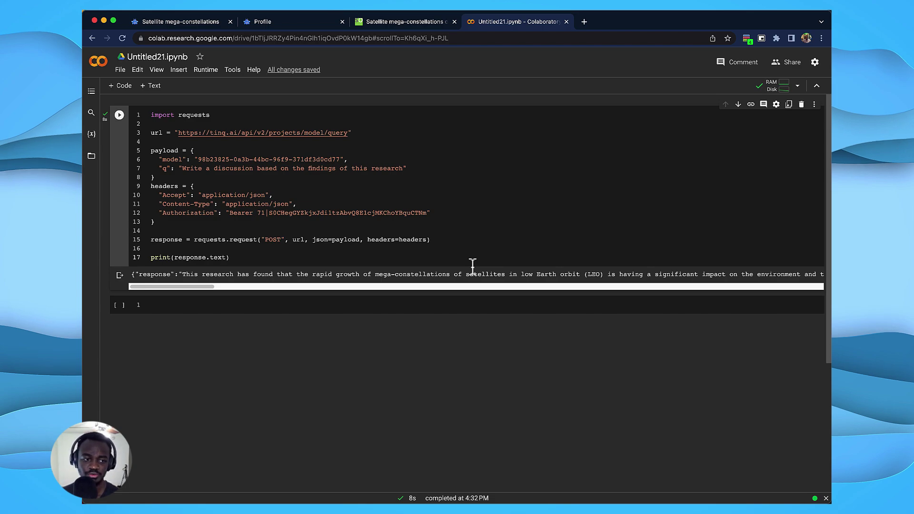
pyautogui.click(394, 239)
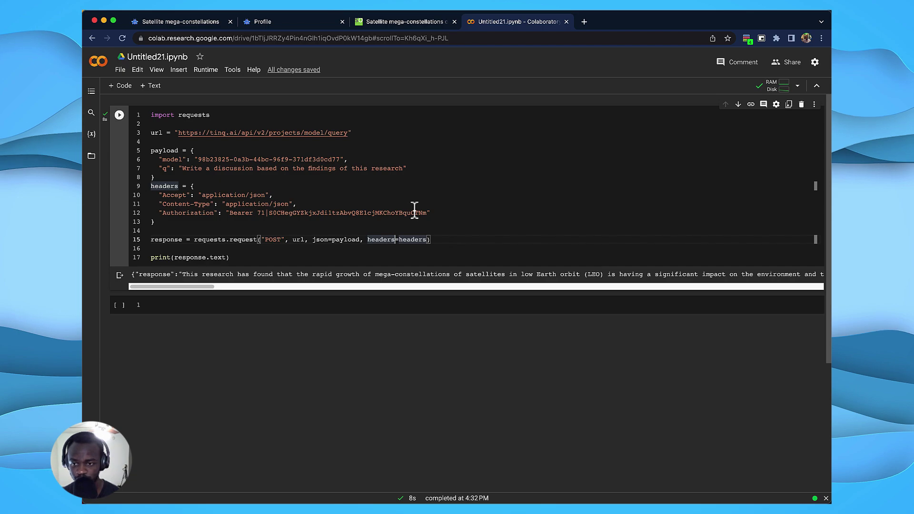